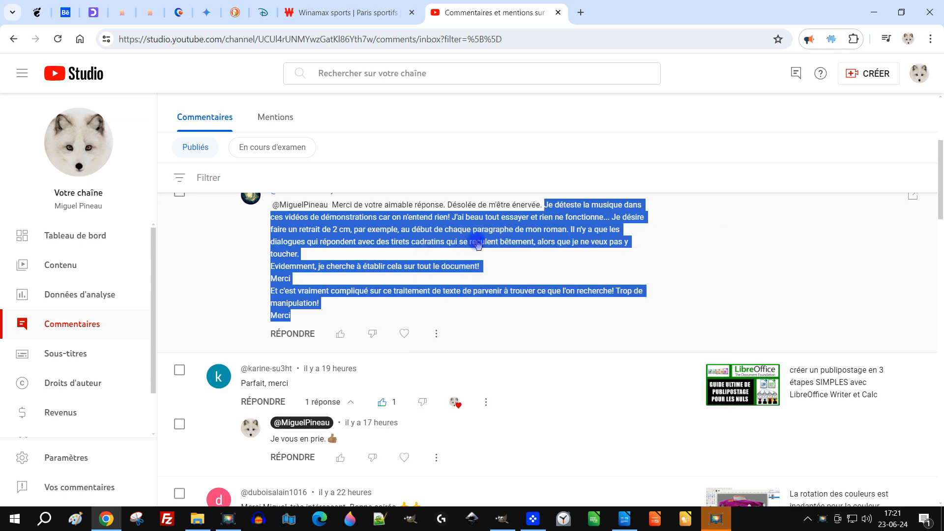
Switch to LibreOffice Writer, paste the copied comment as unformatted text, and correct the spelling of "Evidemment" to "Évidemment"
click(627, 521)
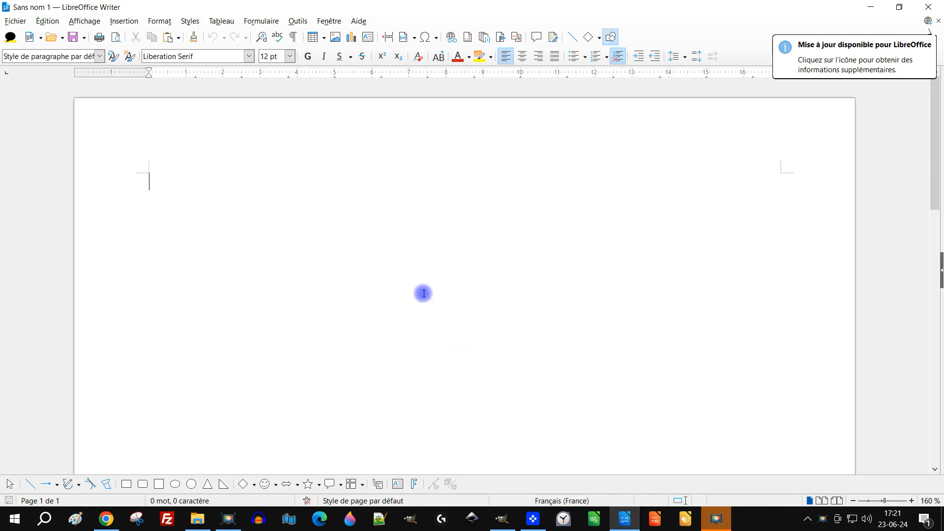
right_click(265, 215)
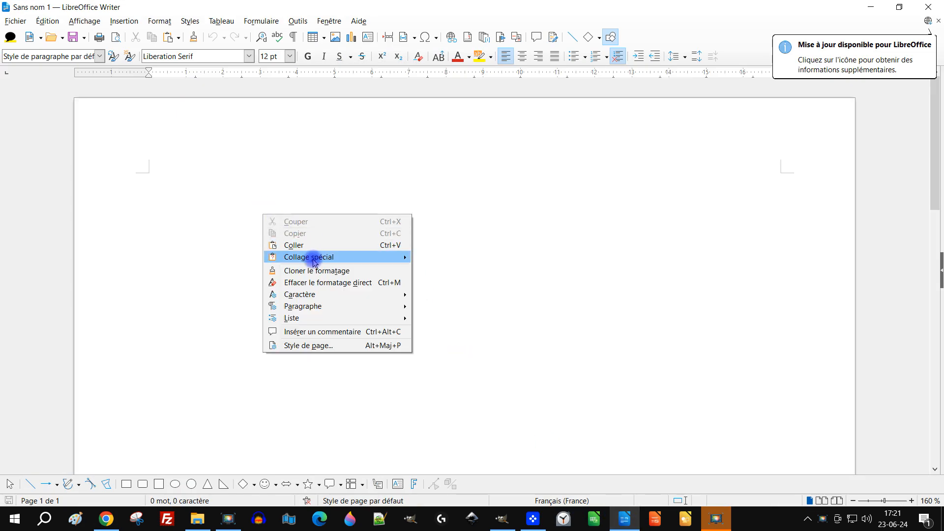
mouse_move(322, 256)
click(440, 255)
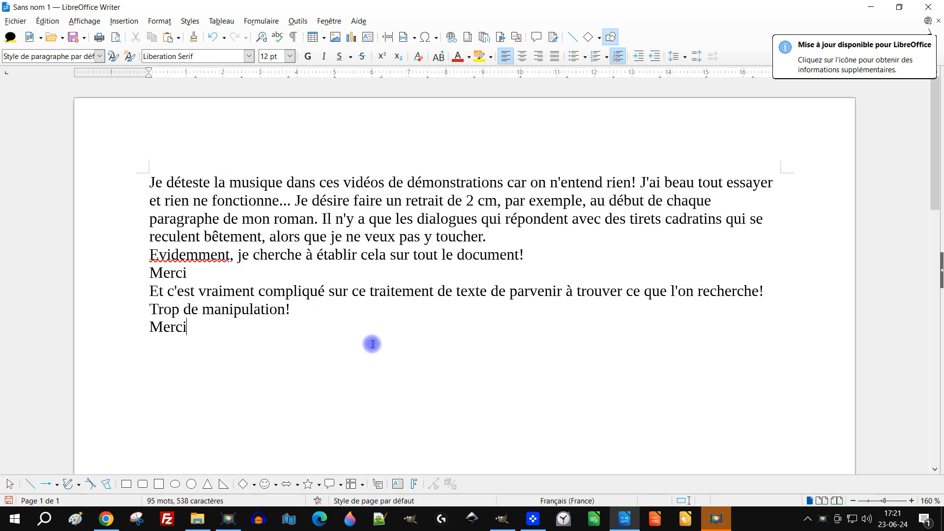
right_click(183, 252)
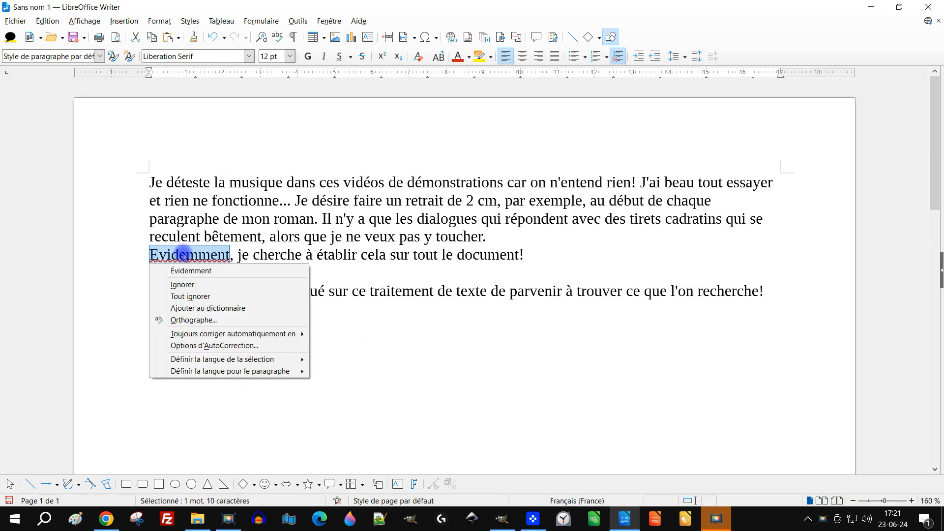
click(194, 270)
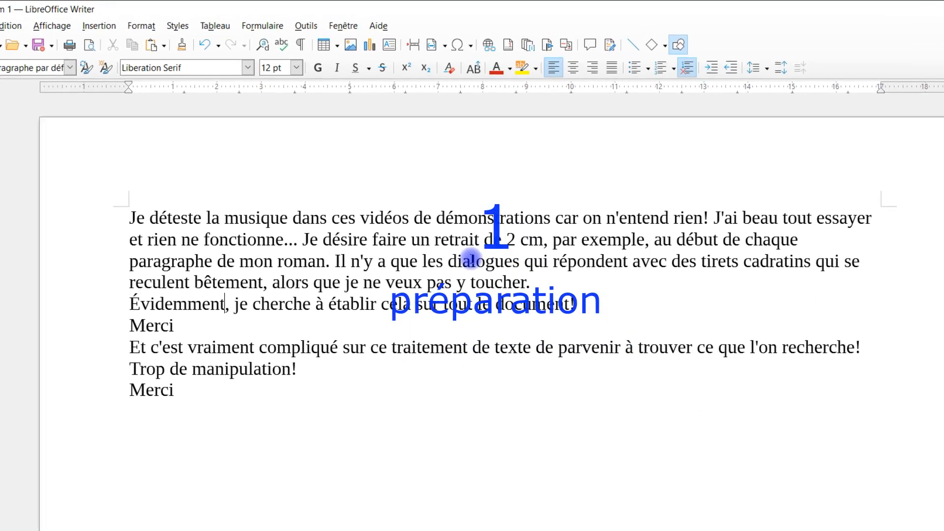
Show the formatting marks and split the first paragraph so that "J'ai beau tout essayer" starts a new one
click(299, 46)
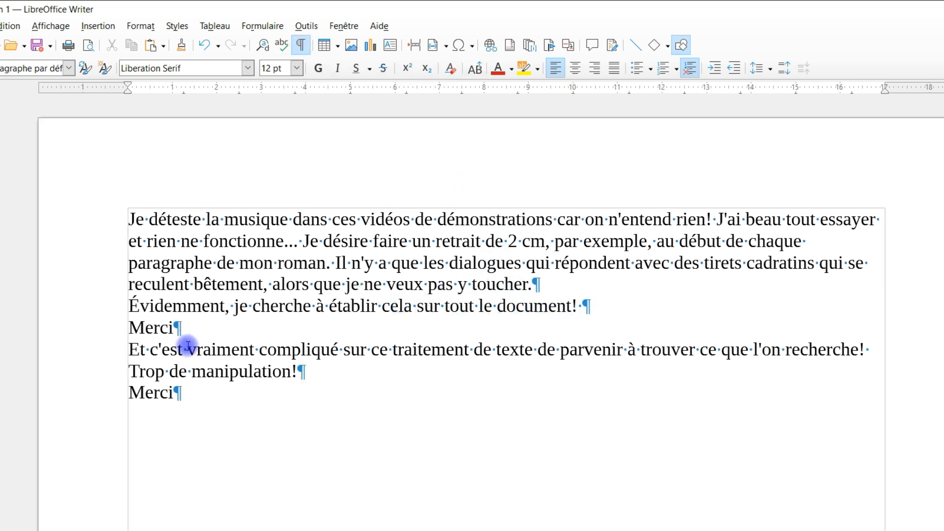
click(718, 218)
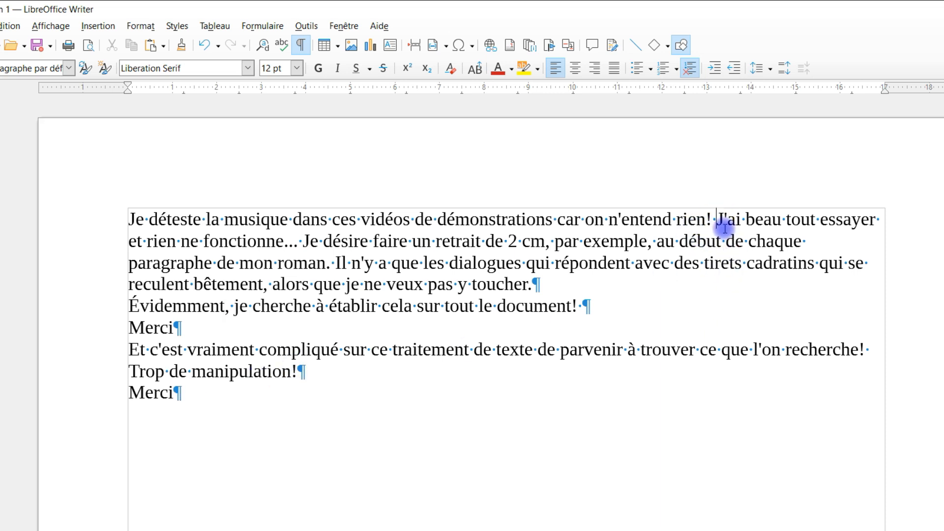
key(Return)
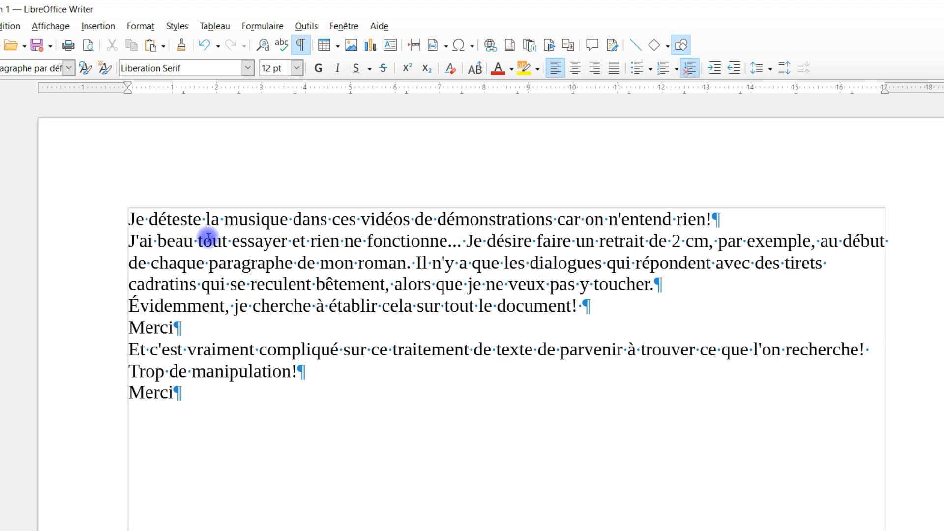
Insert extra spaces between "faire" and "un retrait" in the second paragraph and delete them again
ctrl+scroll(543, 254, up, 3)
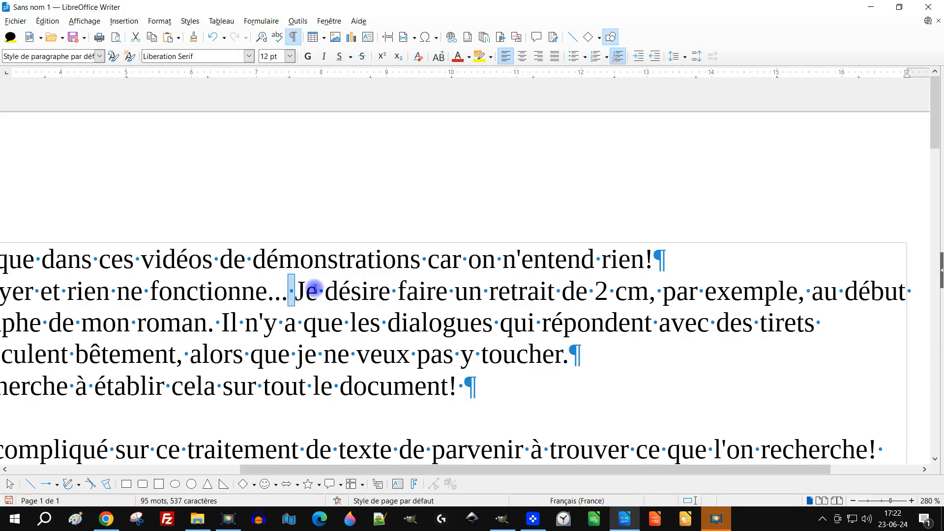
click(319, 289)
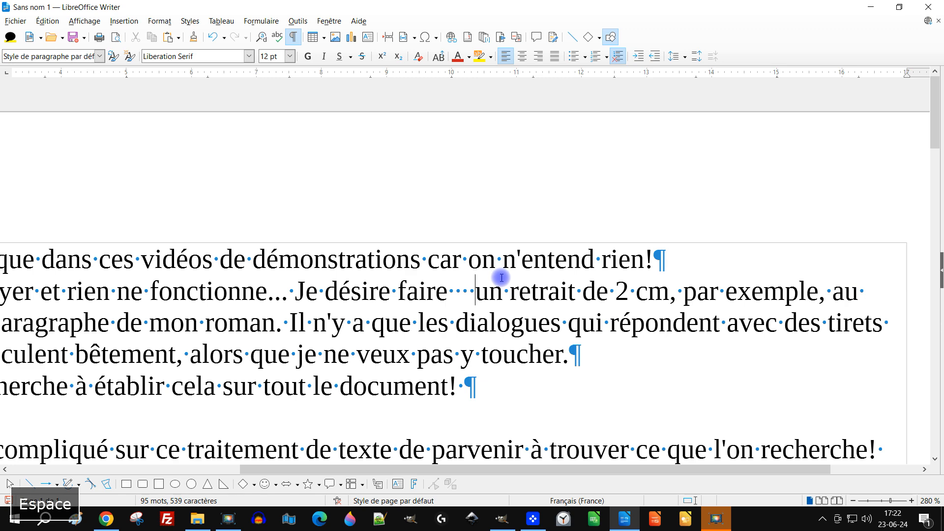
key(BackSpace)
key(BackSpace)
key(BackSpace)
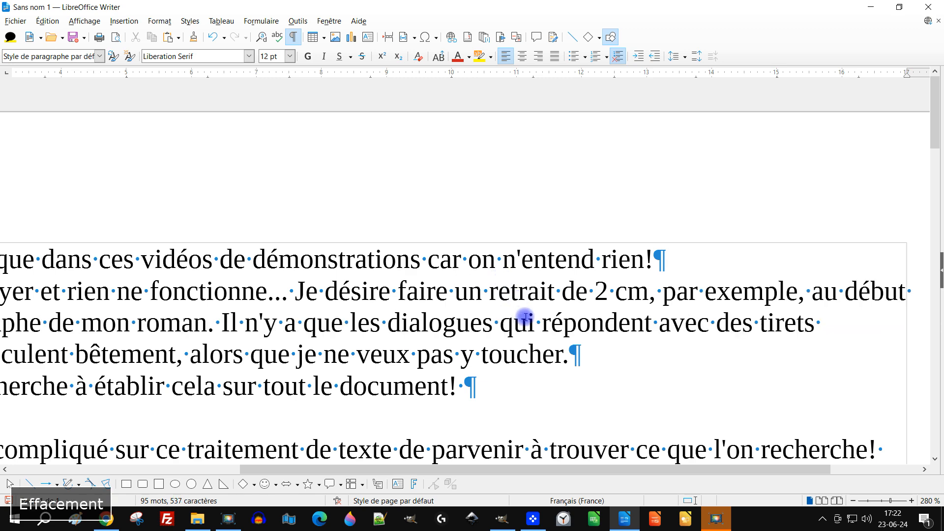
Hide the formatting marks in the document
scroll(525, 317, down, 6)
scroll(481, 258, up, 5)
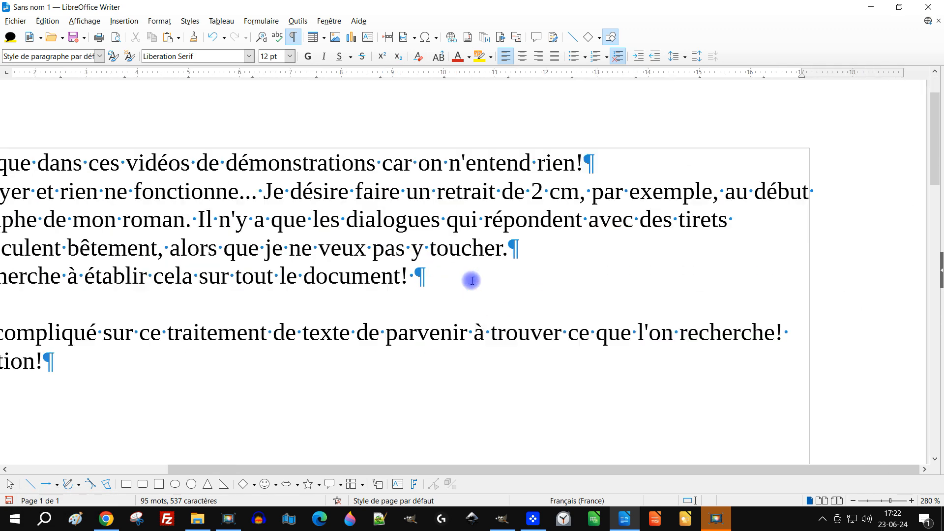
ctrl+scroll(472, 280, down, 4)
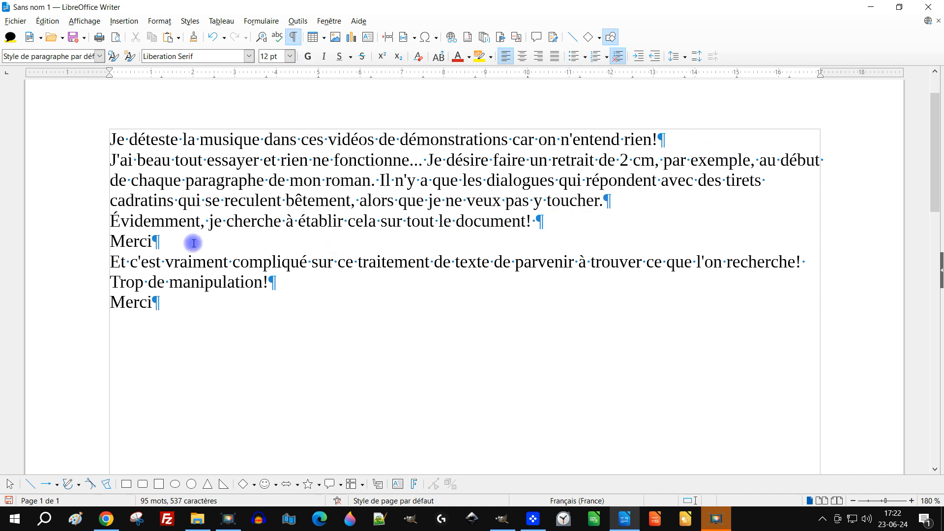
click(290, 36)
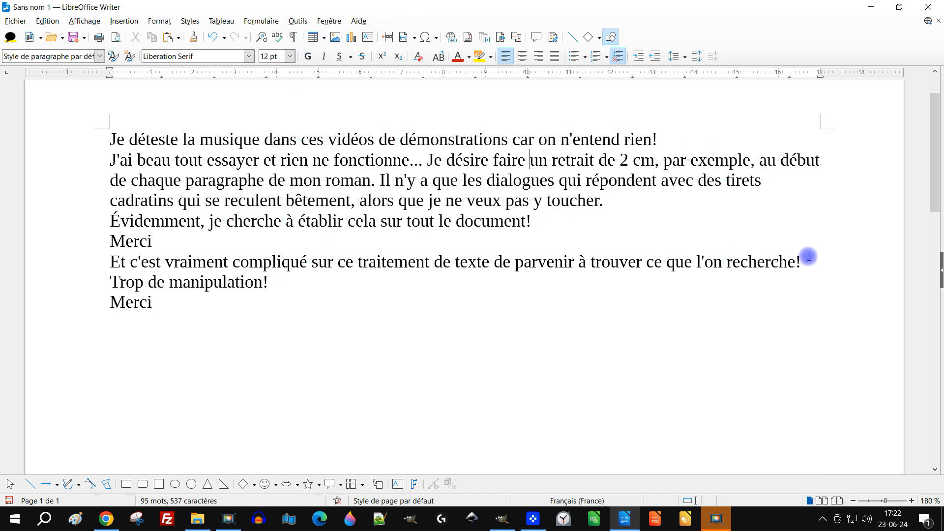
Expand the sidebar beside the document and collapse it again
click(85, 21)
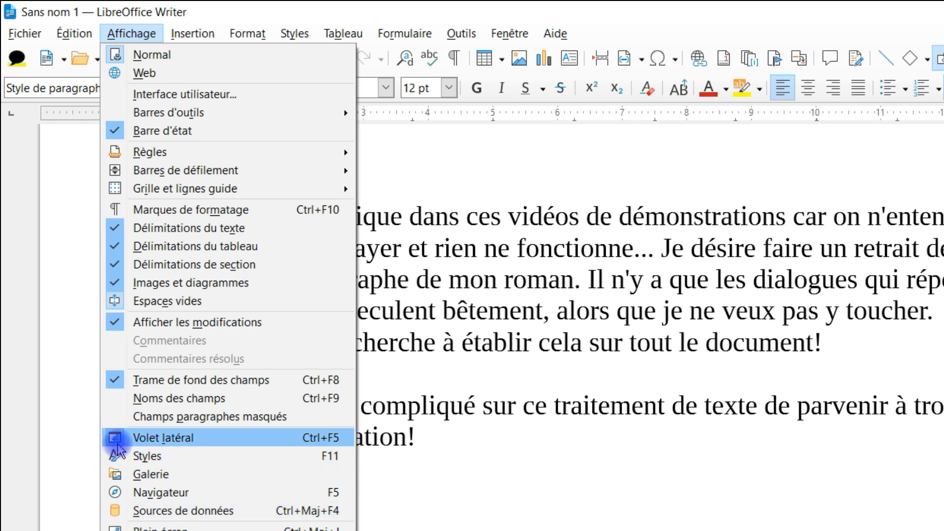
click(928, 323)
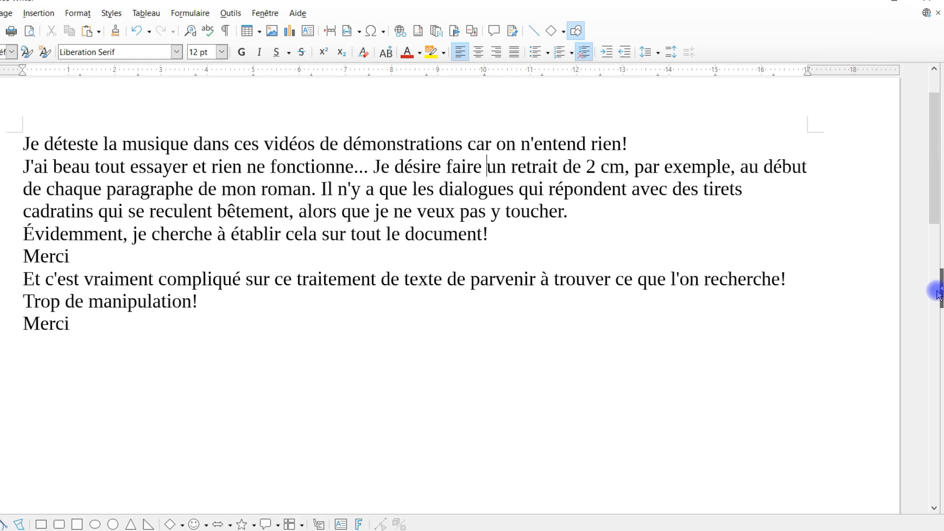
click(937, 293)
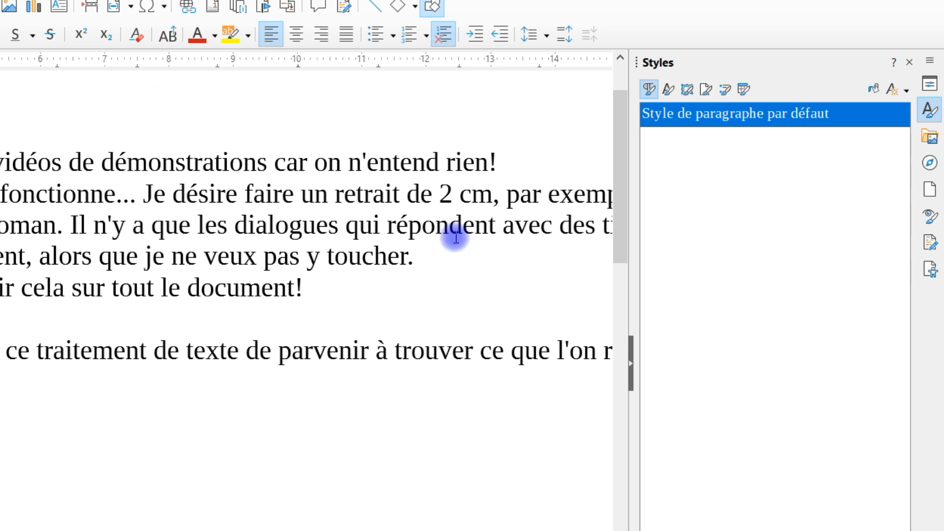
click(633, 367)
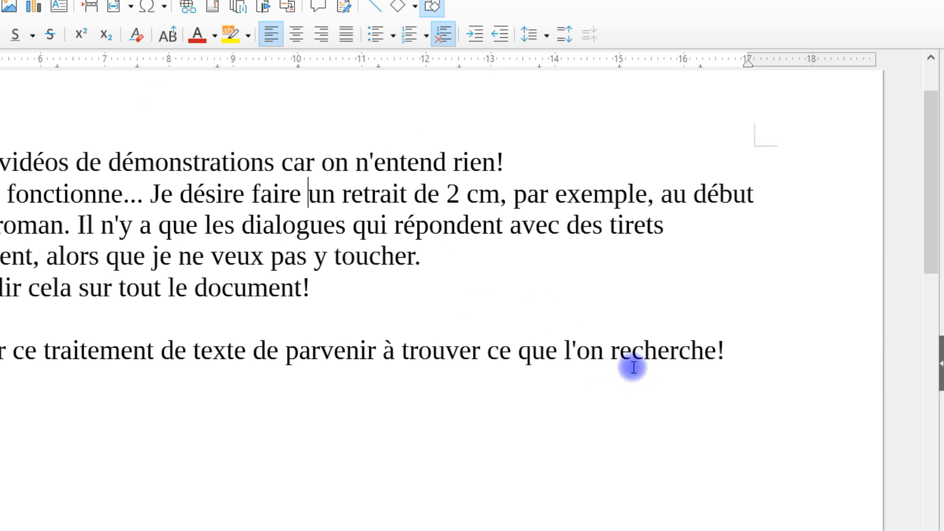
Show the Styles deck in the sidebar and set its filter to "Tous les styles"
click(84, 21)
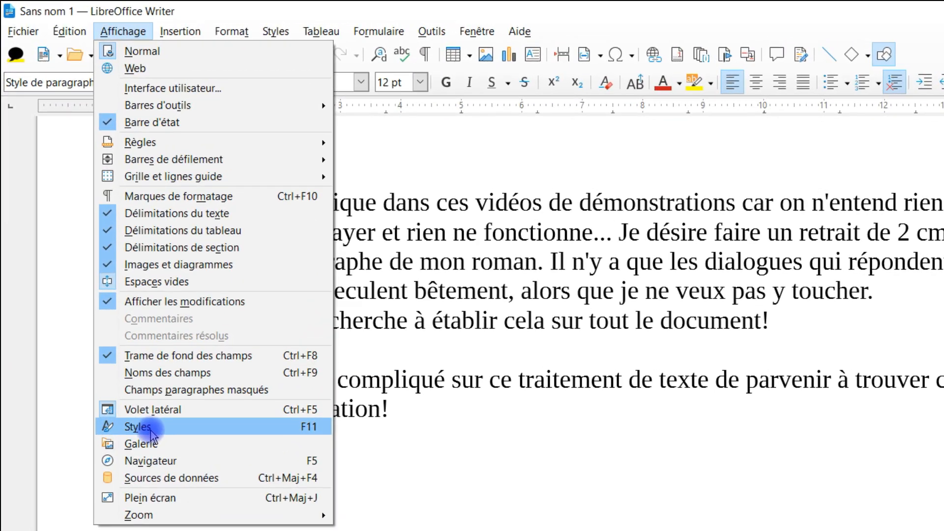
click(150, 427)
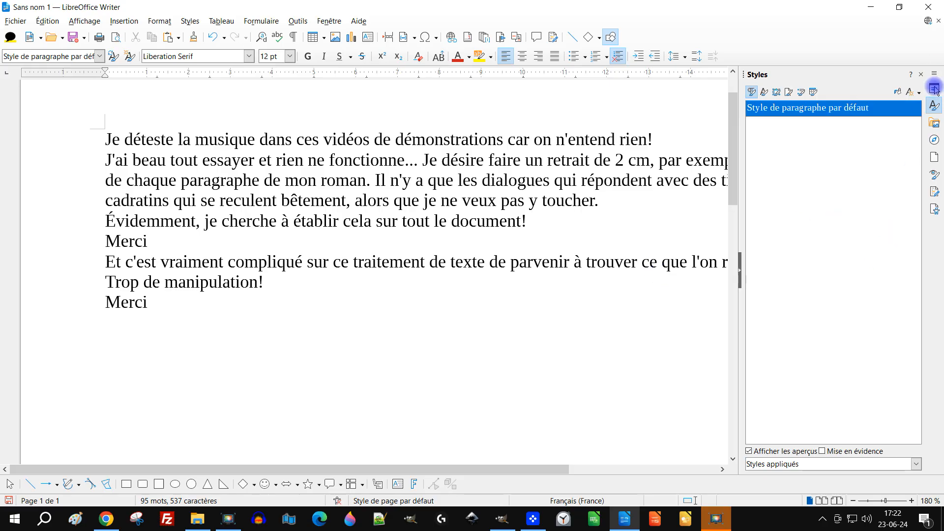
click(934, 88)
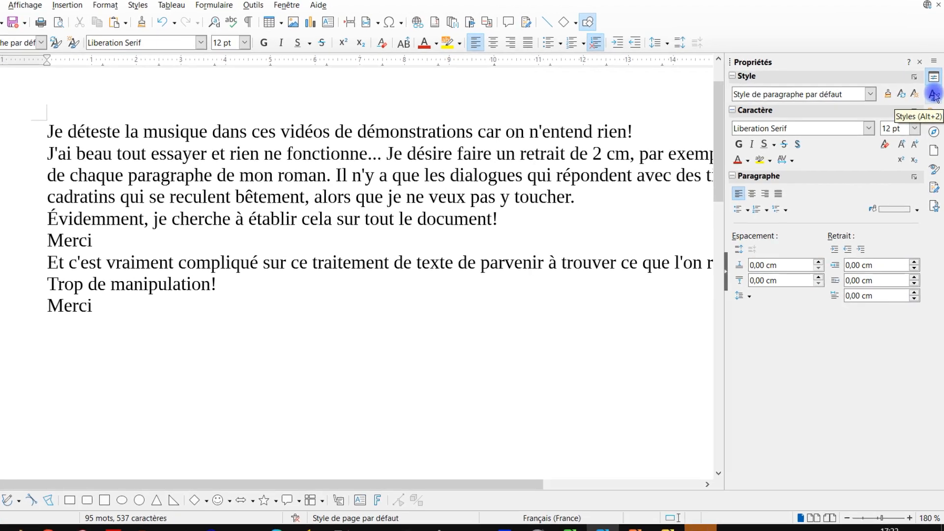
click(935, 94)
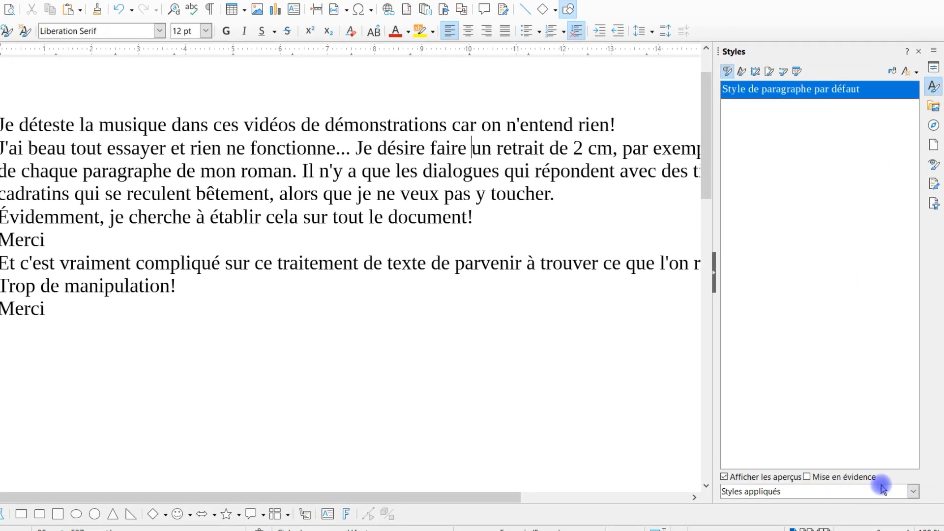
click(873, 497)
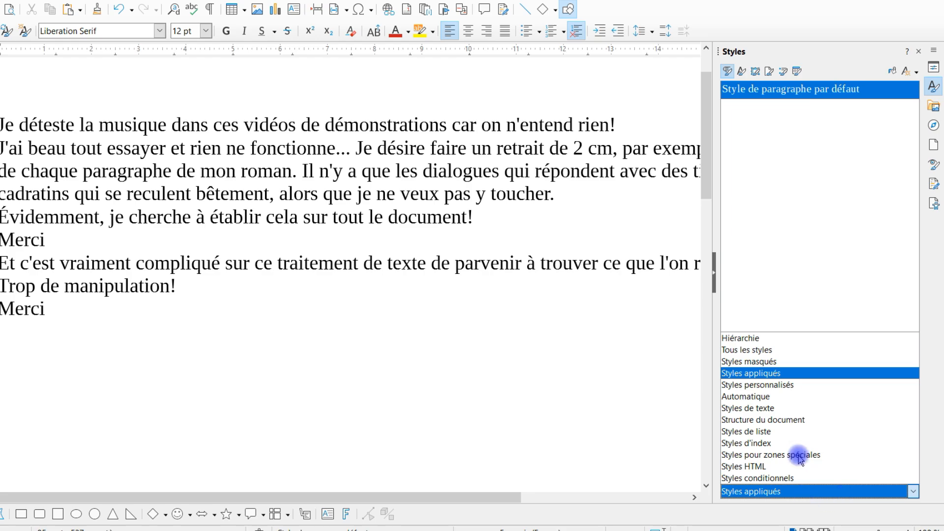
click(775, 350)
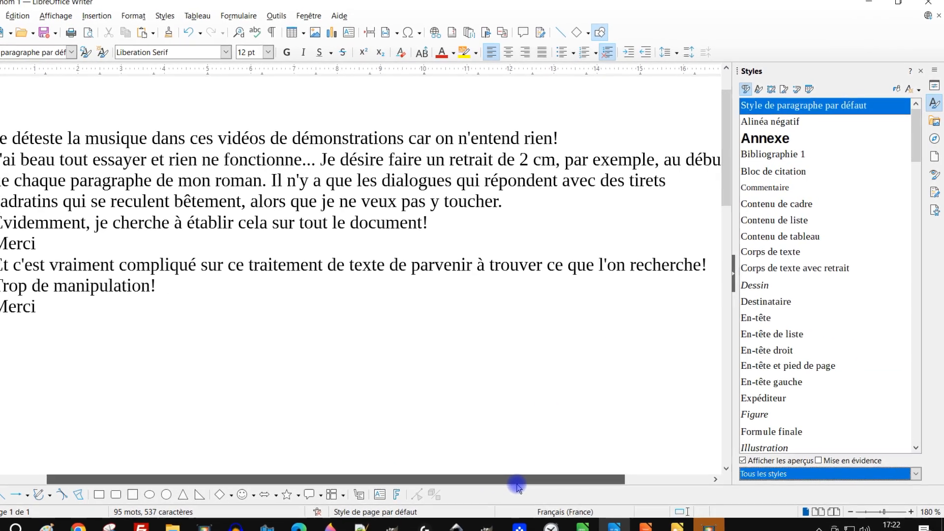
Apply the dash list style "Puce –" to all the pasted paragraphs
scroll(378, 340, down, 2)
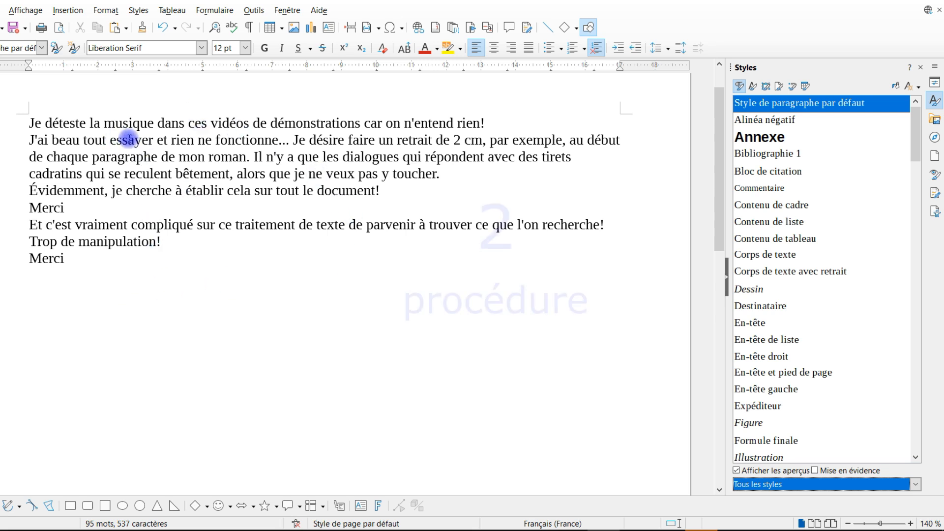
drag(82, 262, 22, 123)
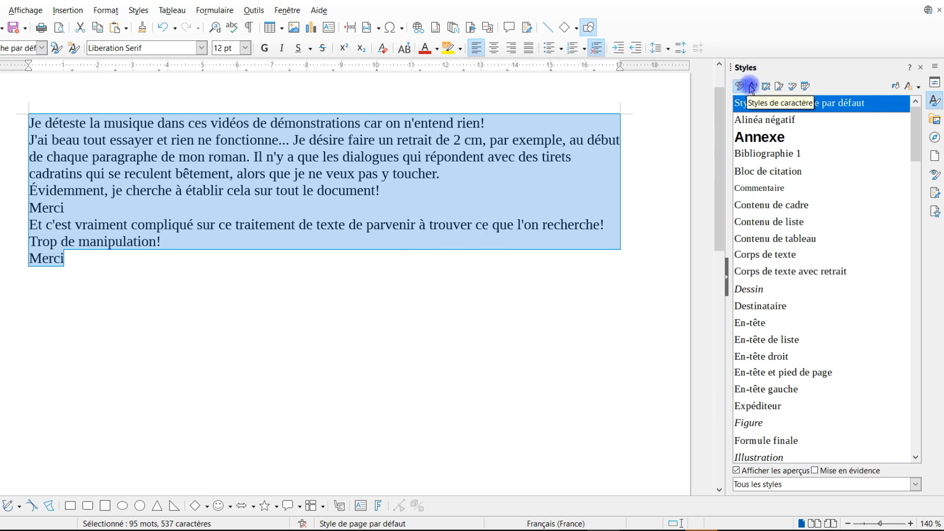
click(791, 87)
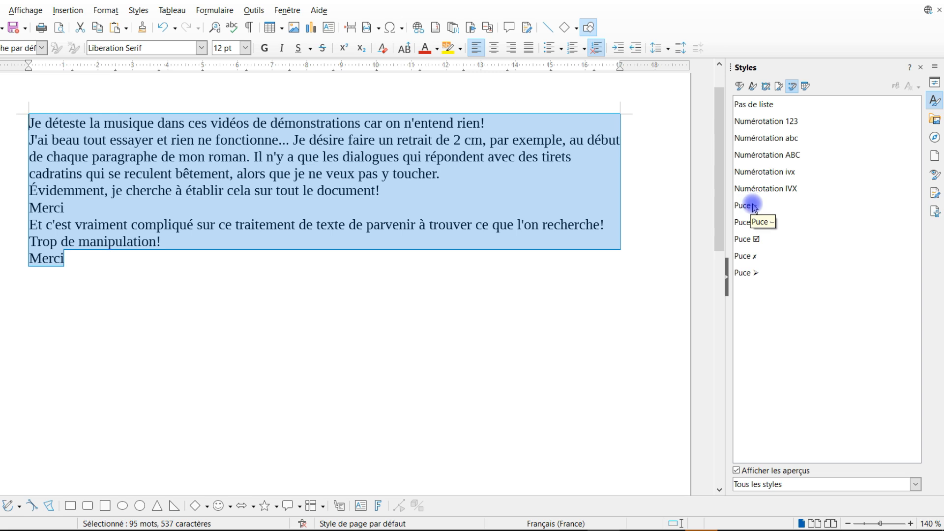
double_click(754, 206)
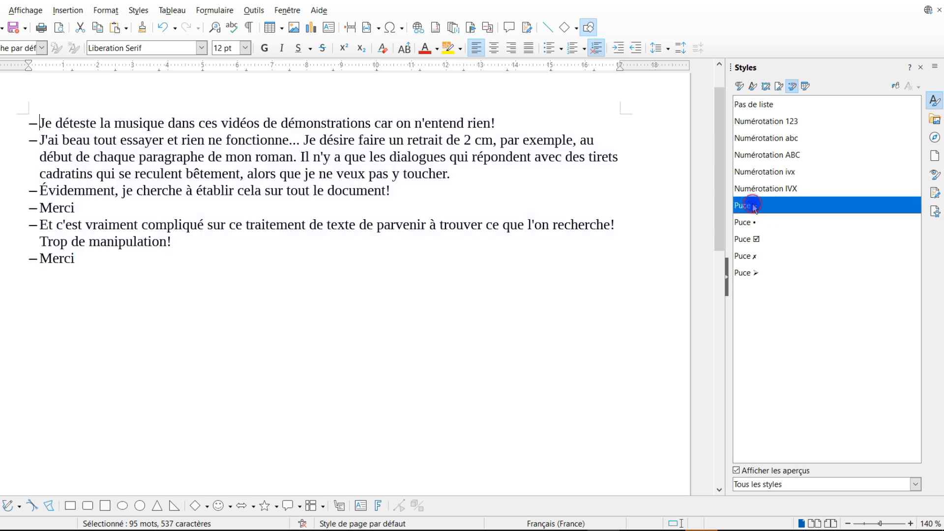
click(173, 169)
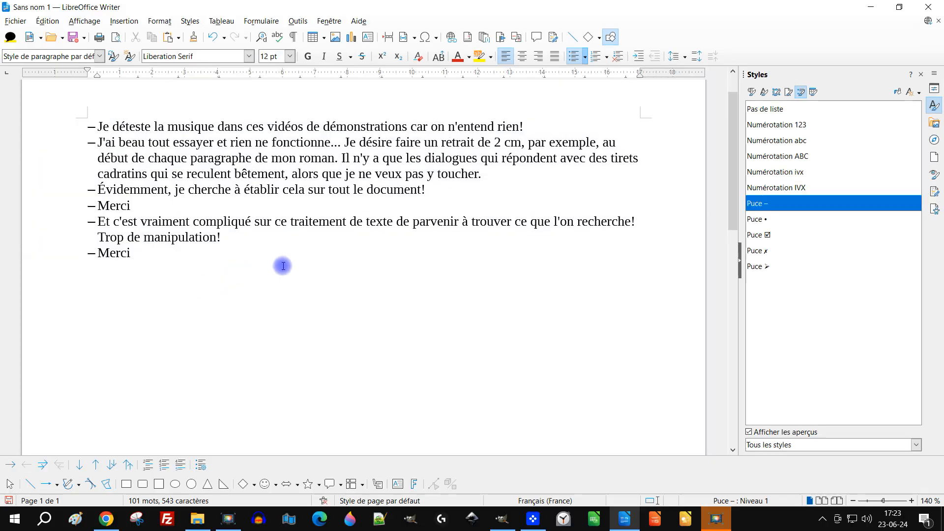
Edit the "Puce –" list style, setting the level 1 indent to 0,50 cm and increasing its tab position
right_click(756, 207)
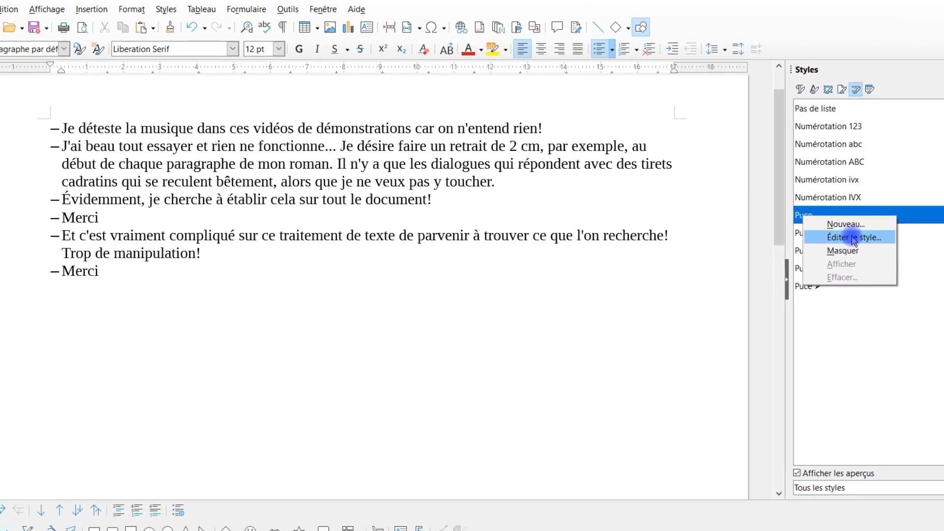
click(854, 238)
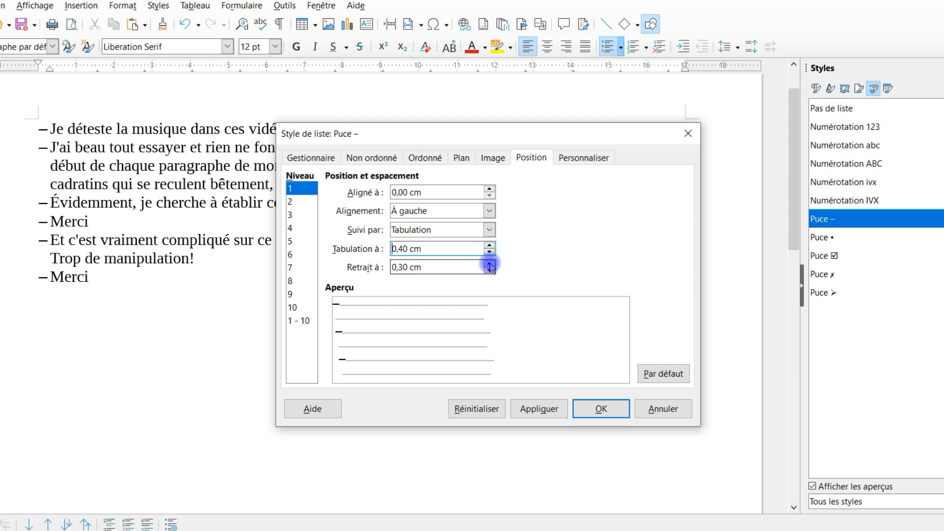
click(490, 266)
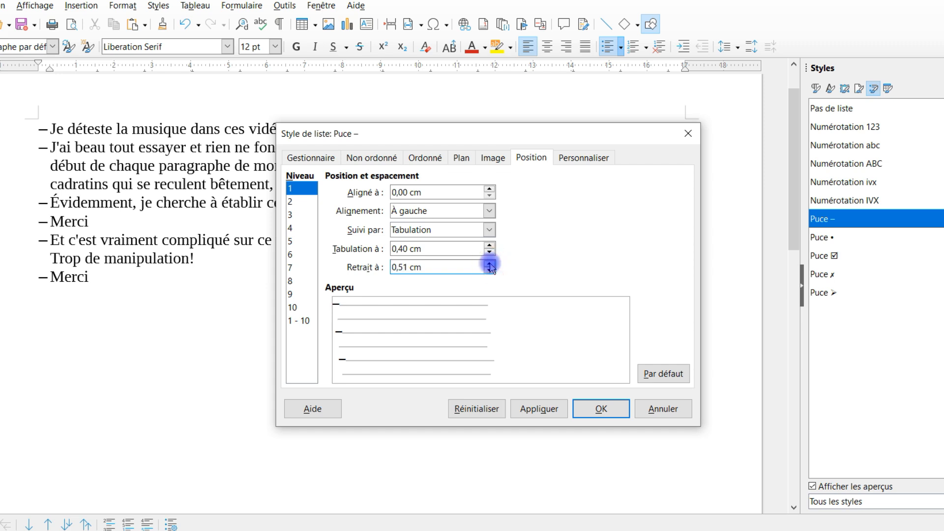
click(490, 246)
click(490, 246)
click(490, 245)
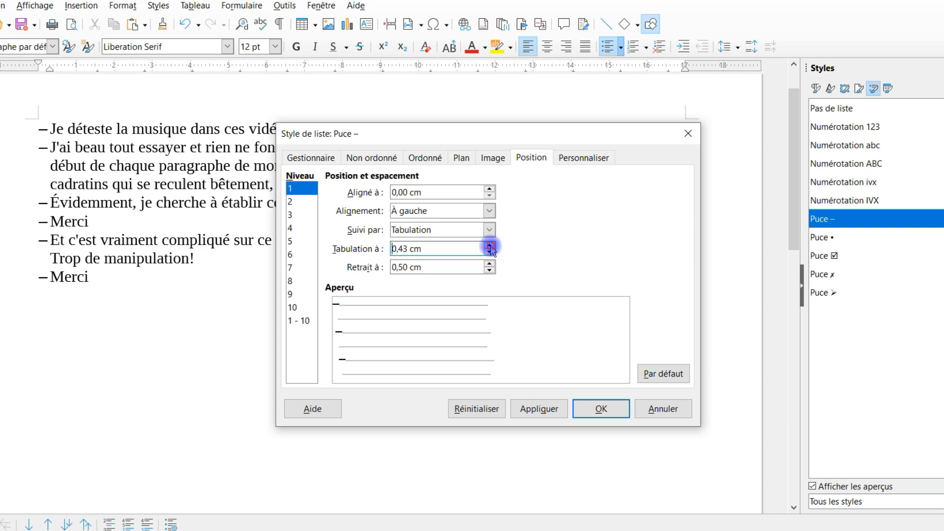
click(489, 245)
click(595, 408)
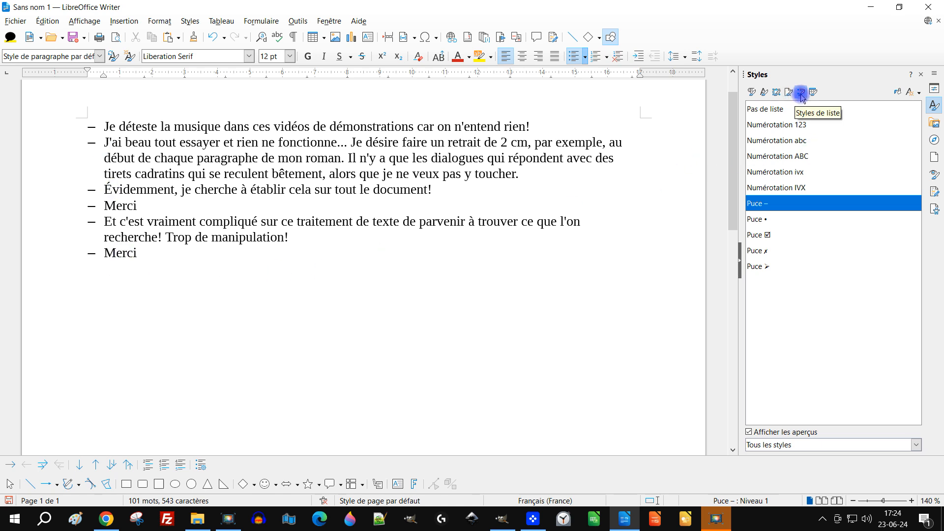
Show the paragraph styles and apply "Corps de texte" to the first two paragraphs and the "Et c'est vraiment compliqué" paragraph
click(751, 93)
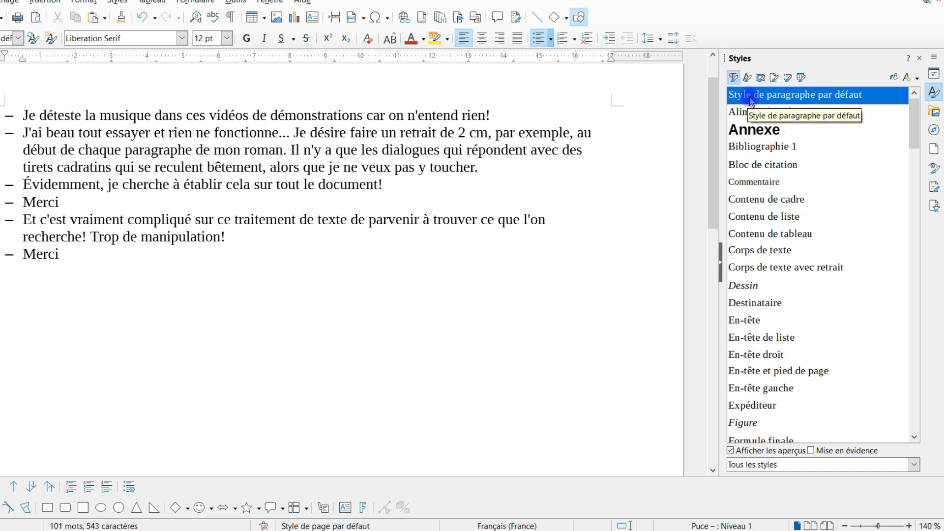
right_click(850, 96)
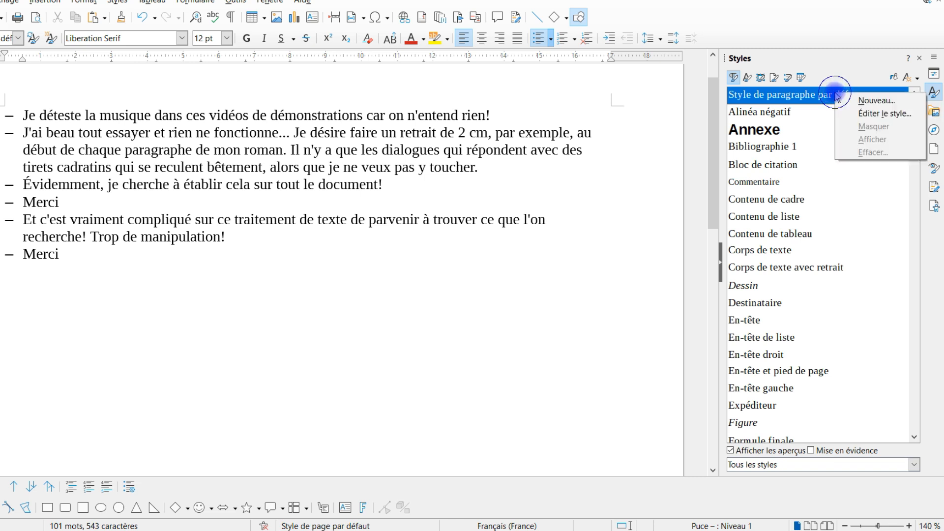
click(839, 56)
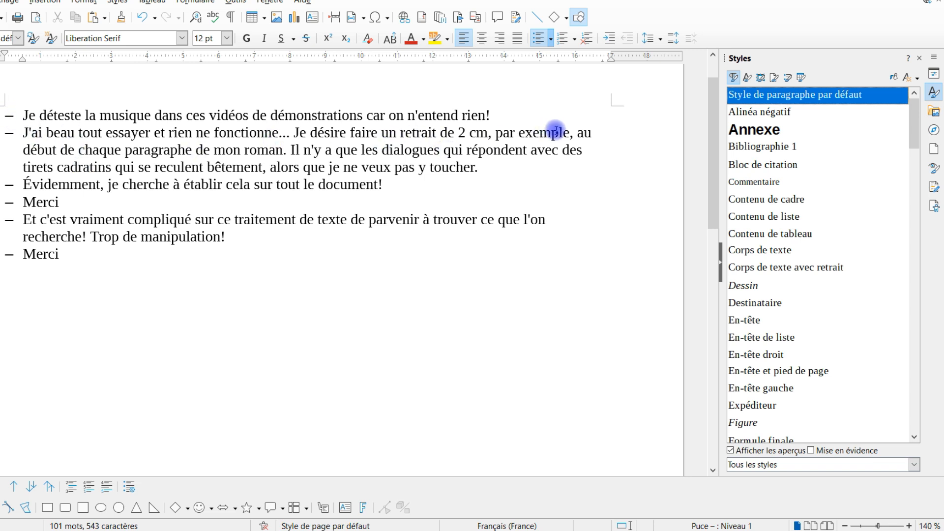
drag(480, 167, 1, 114)
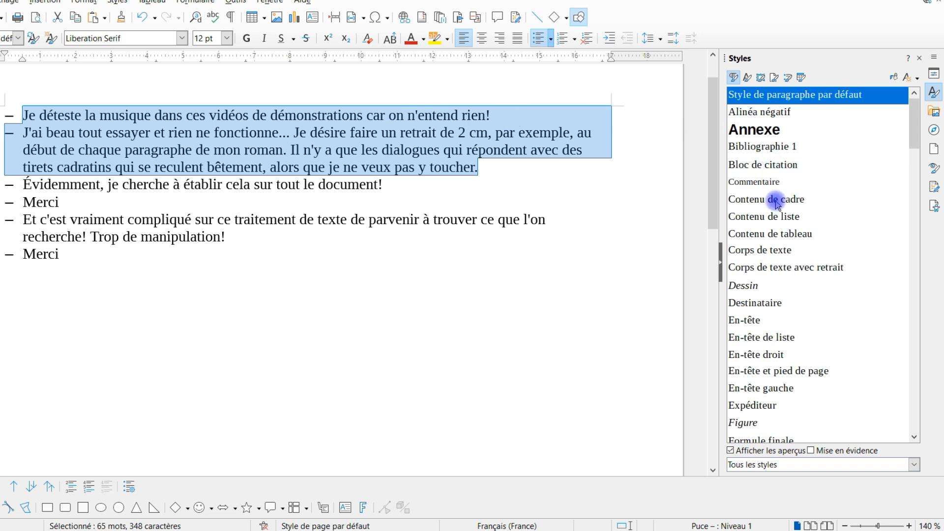
double_click(775, 252)
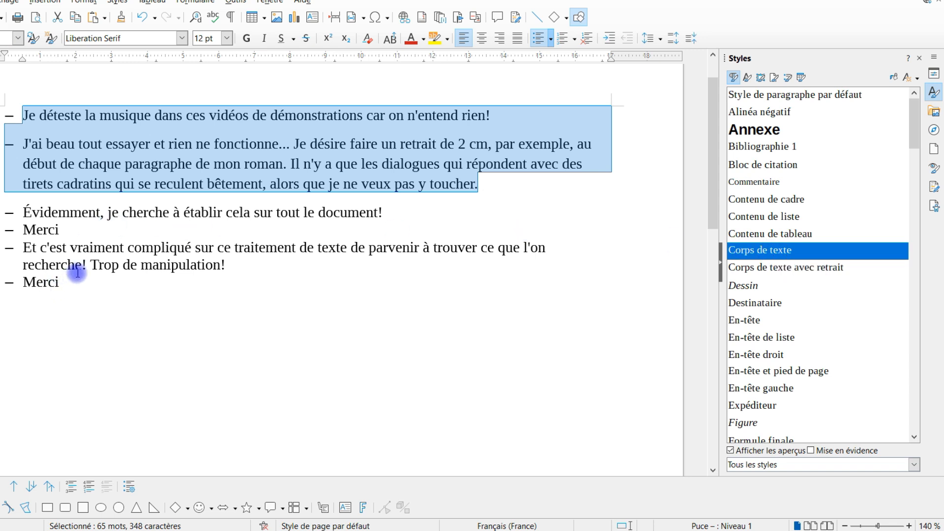
drag(246, 265, 6, 243)
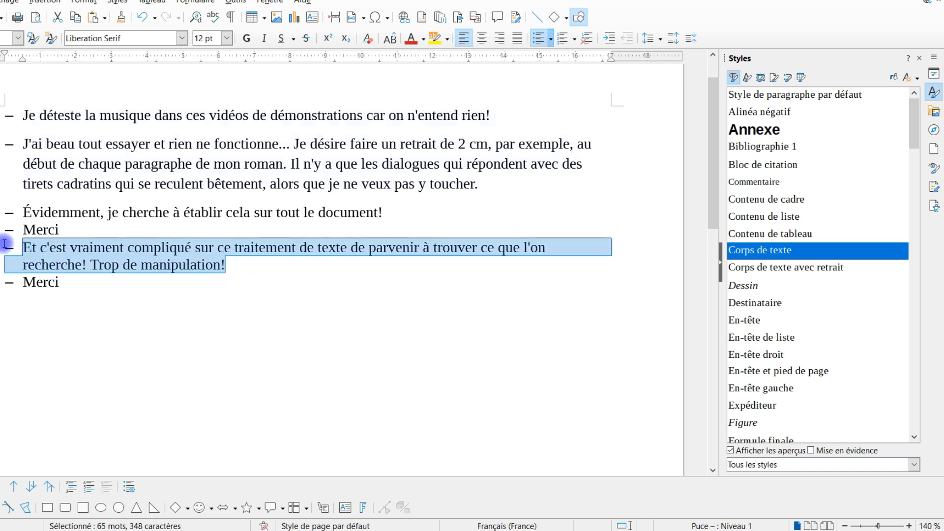
double_click(754, 251)
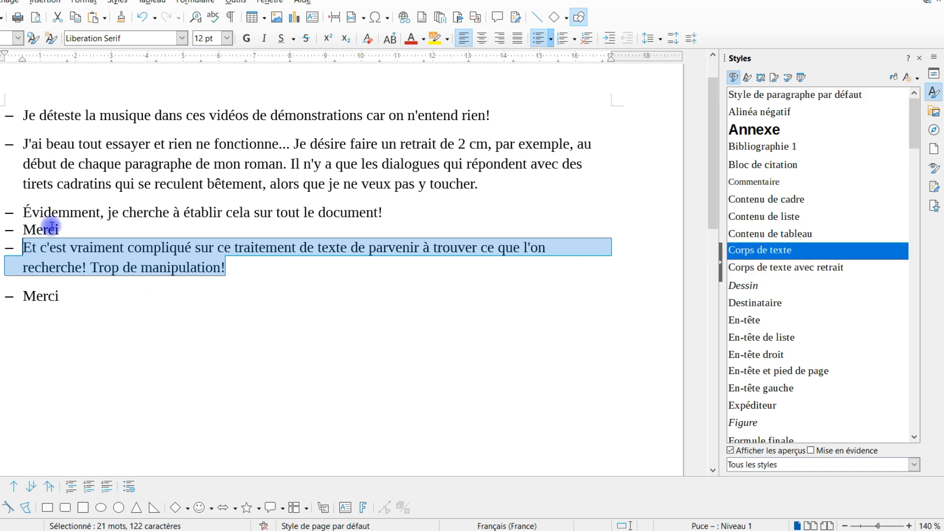
Apply the "Commentaire" paragraph style to the "Évidemment" paragraph and both "Merci" paragraphs
drag(69, 231, 9, 215)
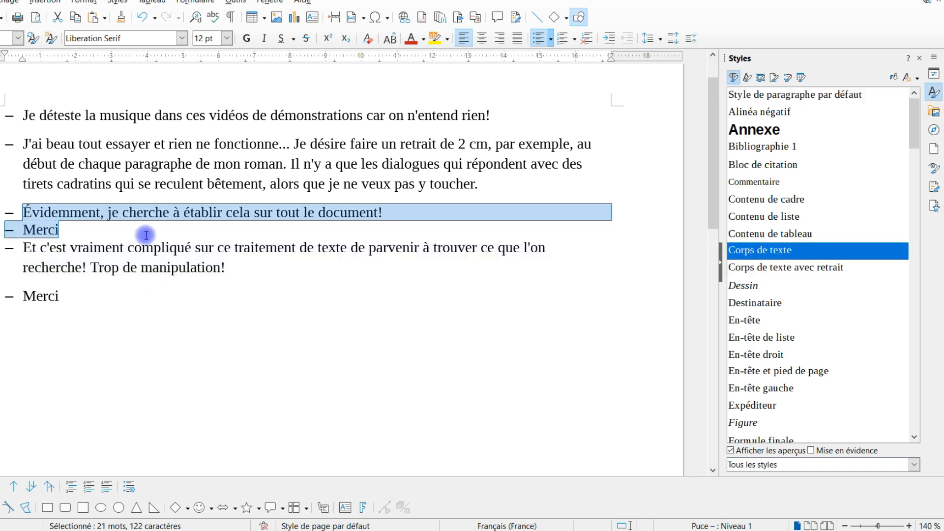
double_click(774, 182)
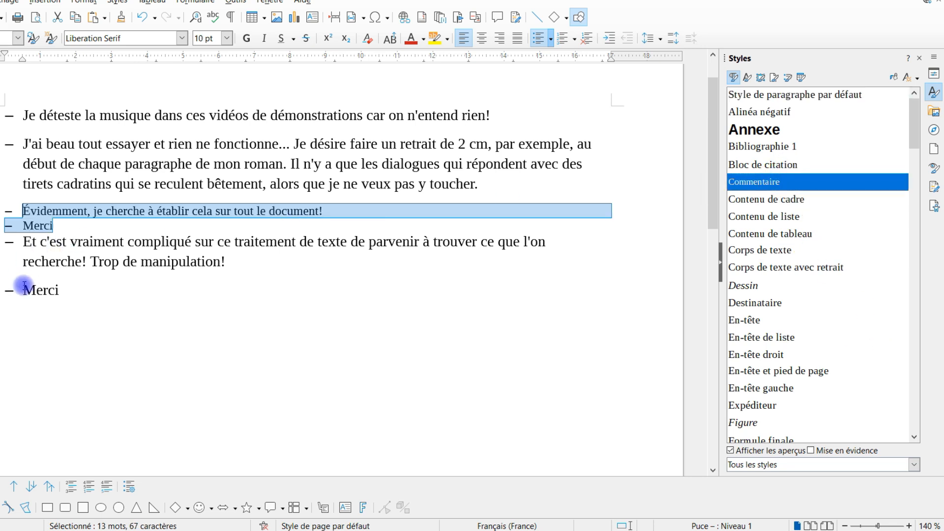
drag(70, 290, 3, 289)
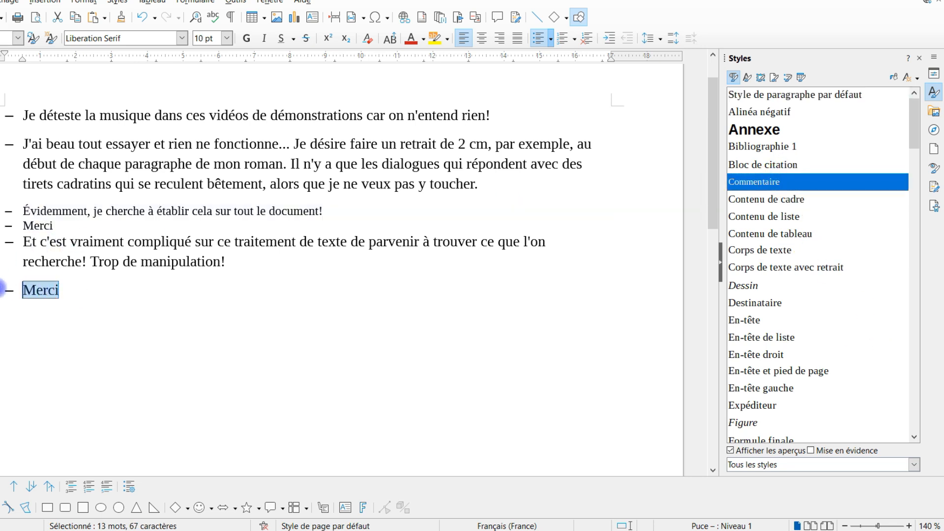
double_click(776, 182)
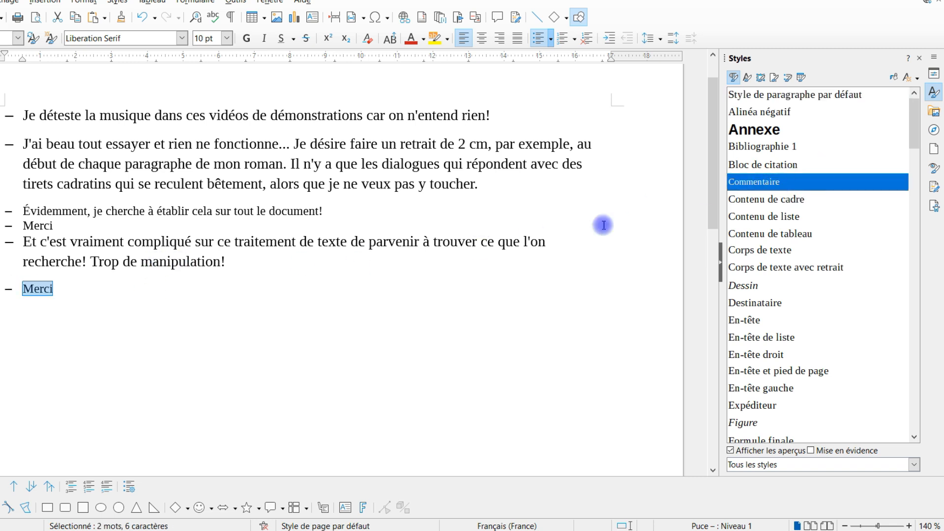
Edit the "Corps de texte" paragraph style, setting its font style to Gras
click(104, 261)
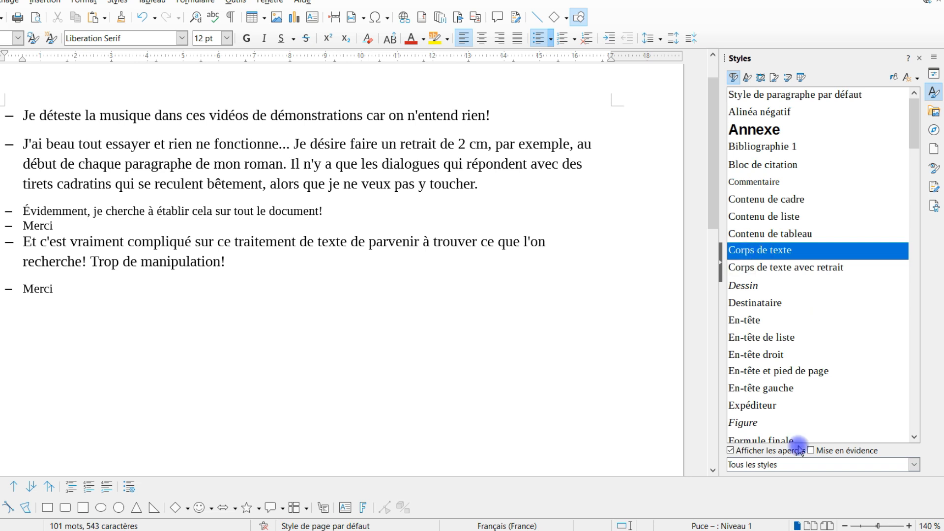
right_click(768, 251)
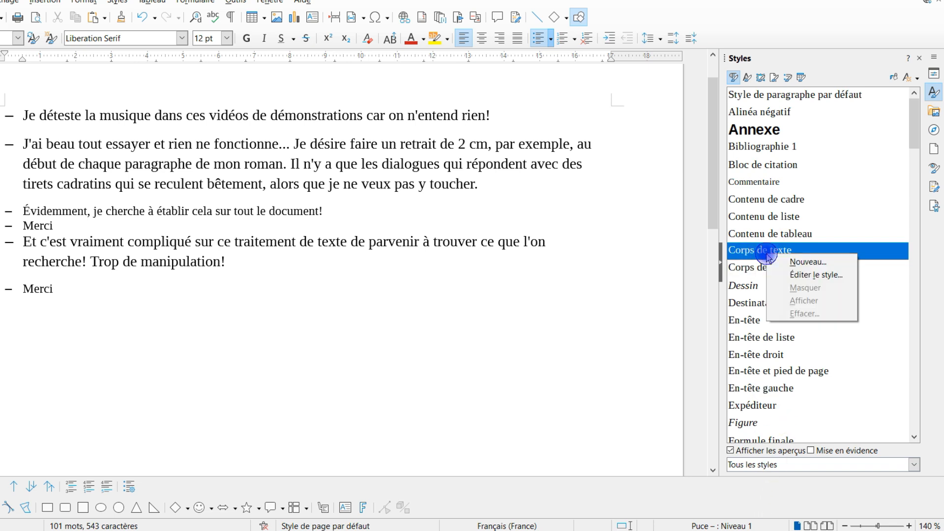
click(808, 277)
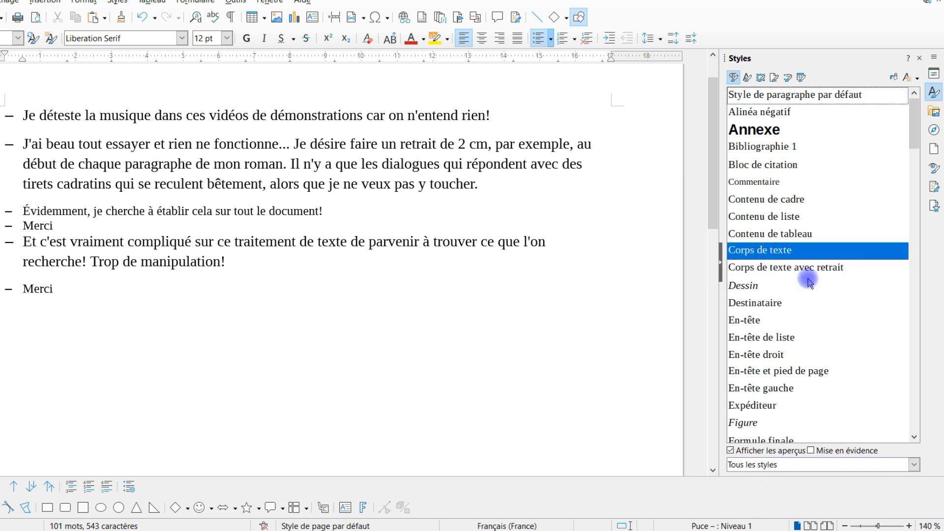
drag(377, 76, 612, 102)
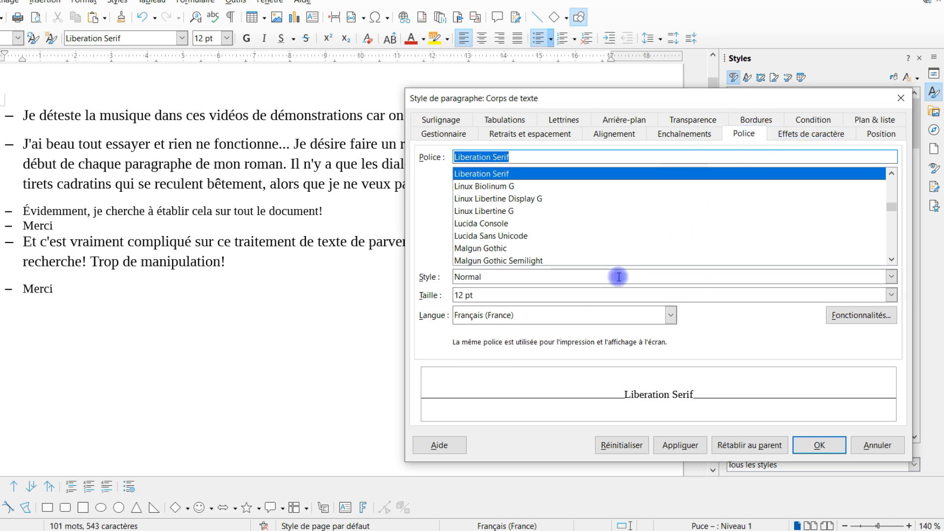
click(890, 276)
key(Escape)
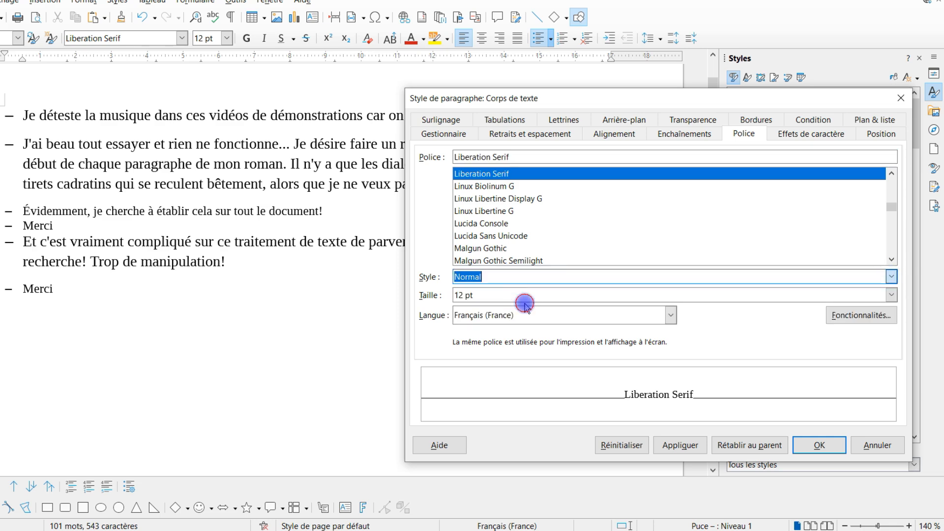
click(525, 303)
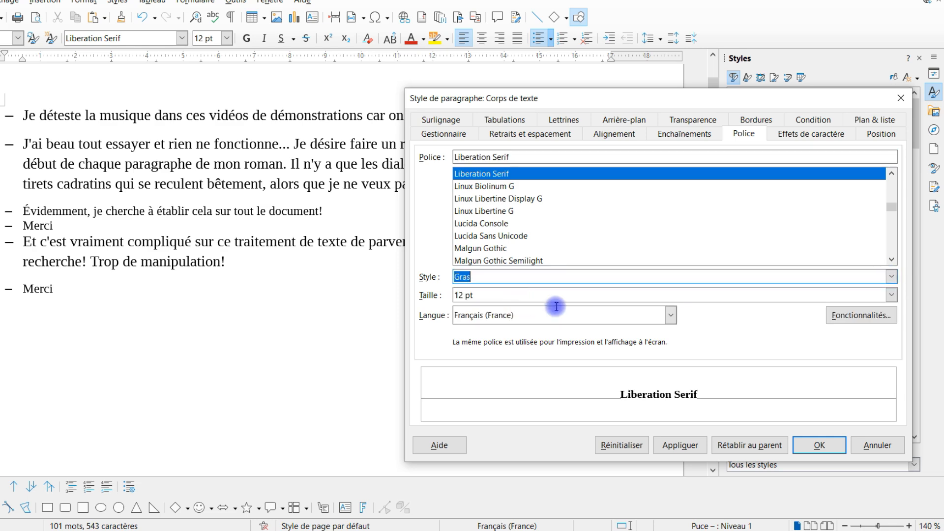
click(818, 445)
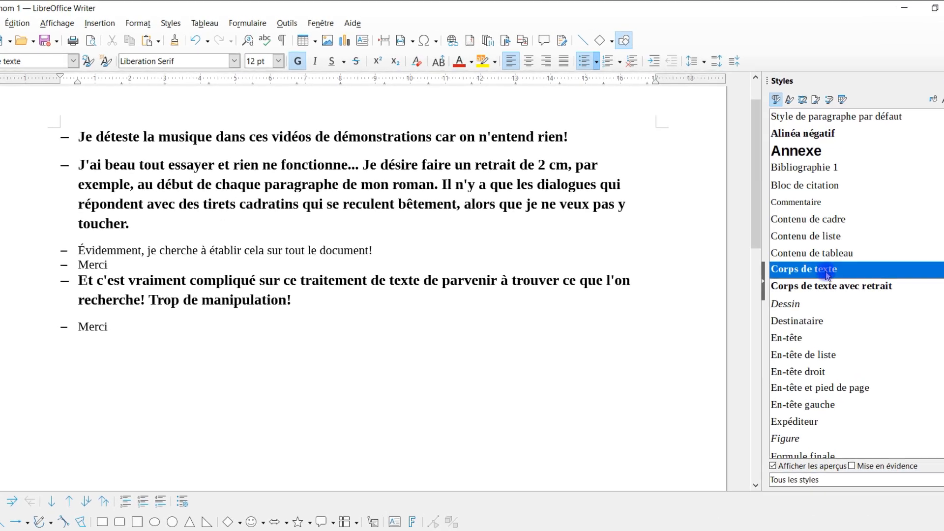
Look through the paragraph style list and filter it to "Styles appliqués"
scroll(855, 295, down, 13)
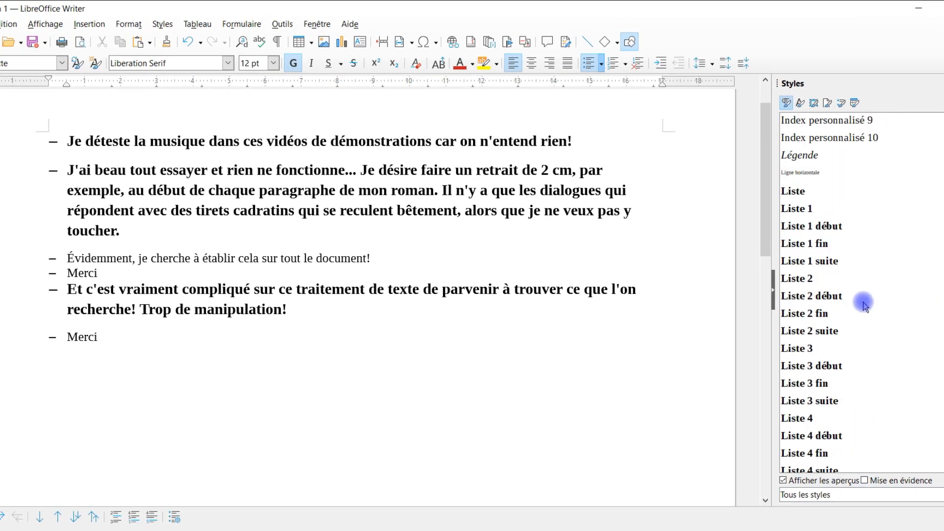
scroll(865, 300, up, 13)
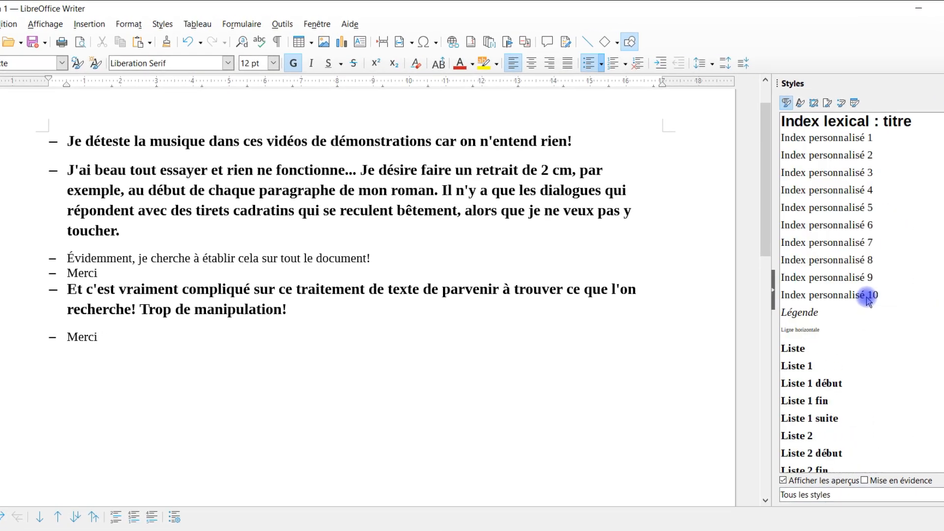
click(814, 495)
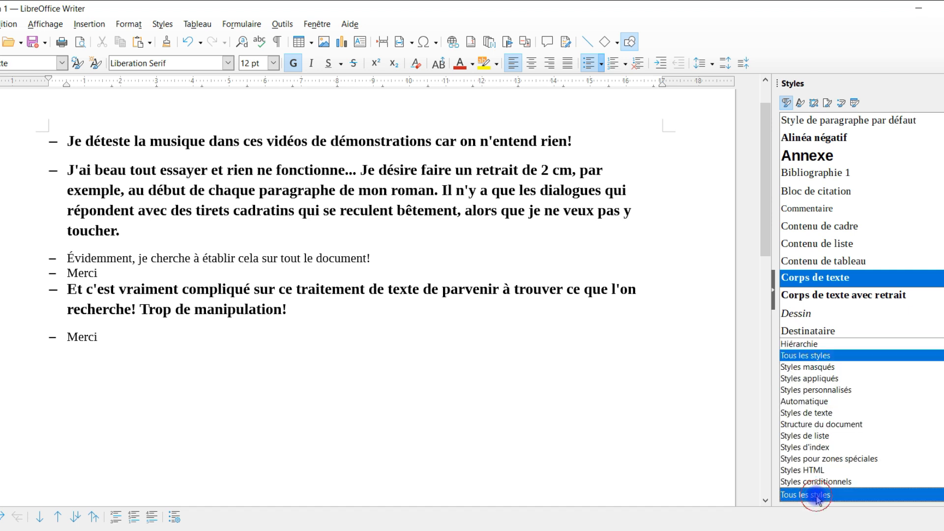
click(845, 379)
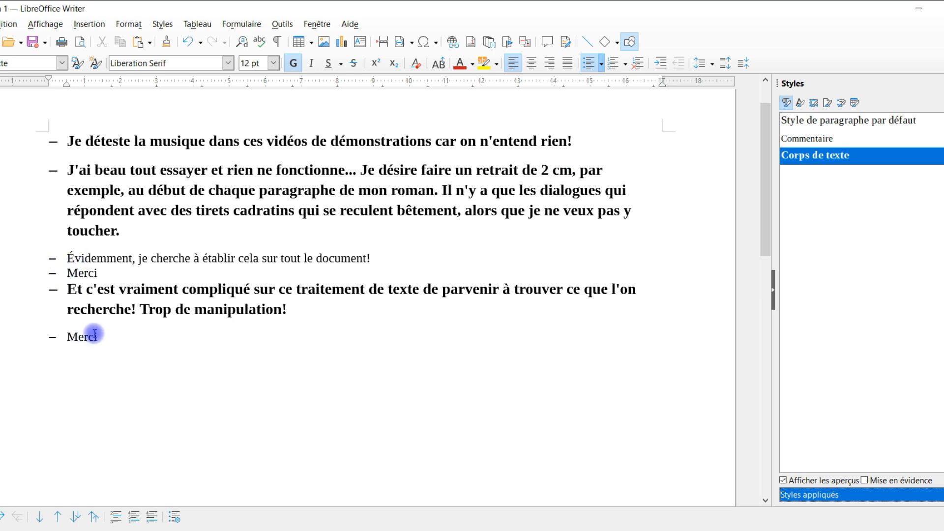
Edit the "Commentaire" paragraph style, setting its font size to 36 pt
right_click(817, 139)
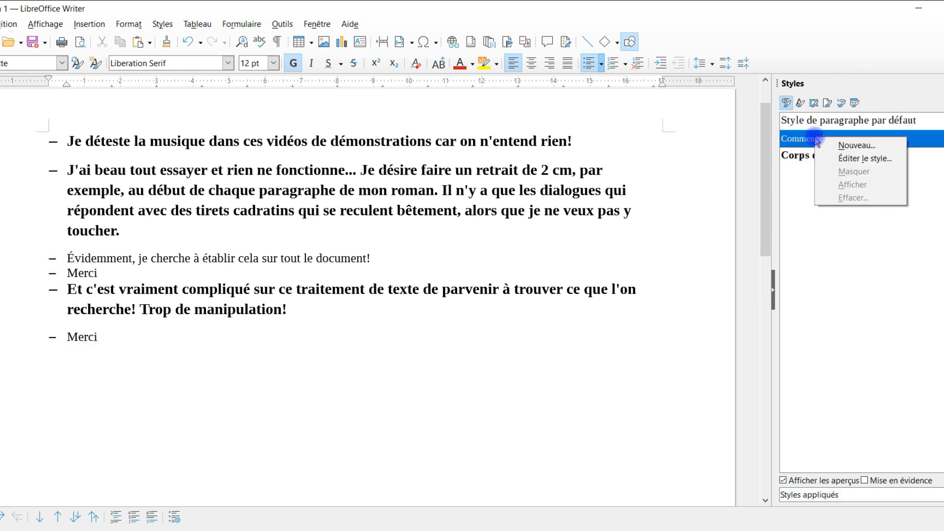
click(869, 159)
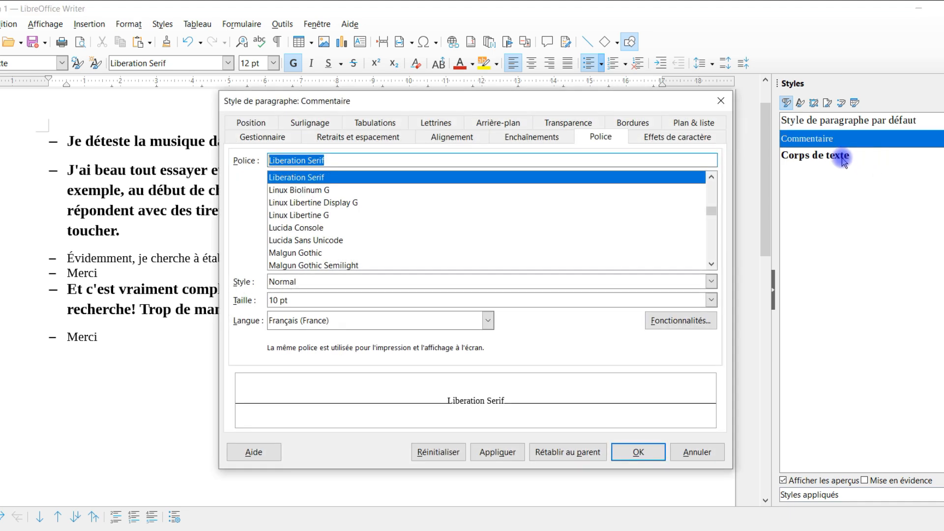
click(709, 302)
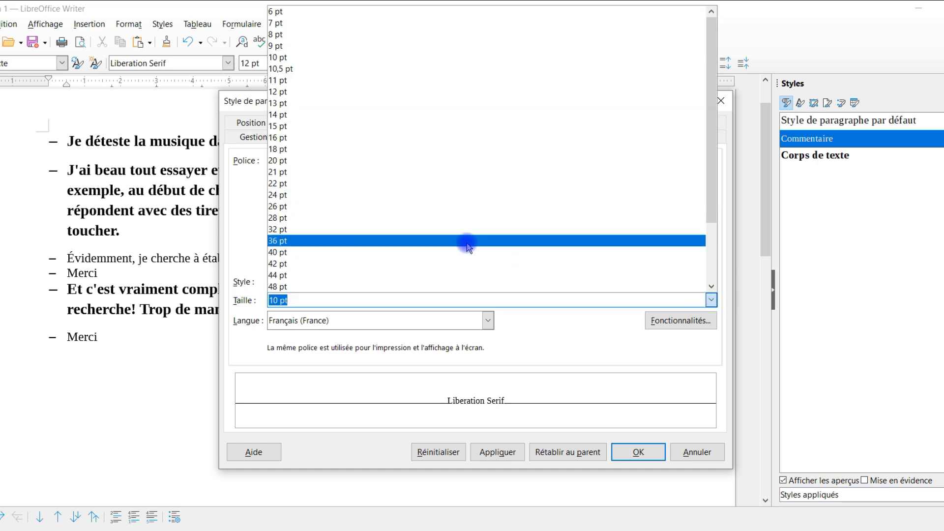
click(468, 241)
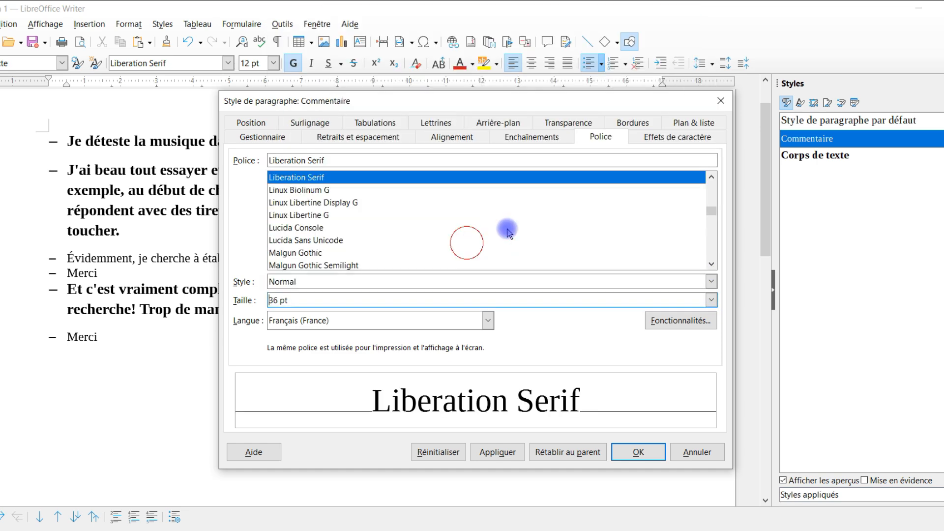
click(640, 452)
Apply the "Corps de texte" paragraph style to all the paragraphs in the document, and deselect the text
scroll(541, 391, down, 4)
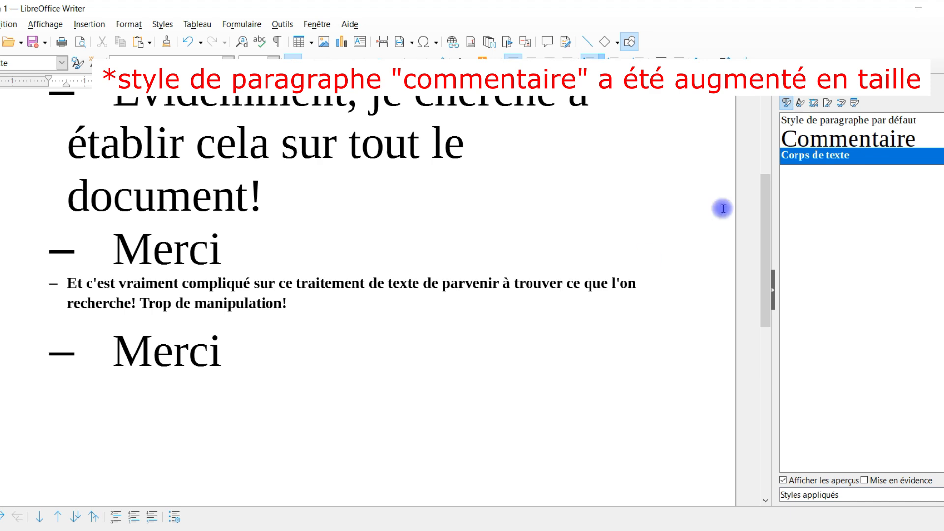
scroll(379, 326, up, 3)
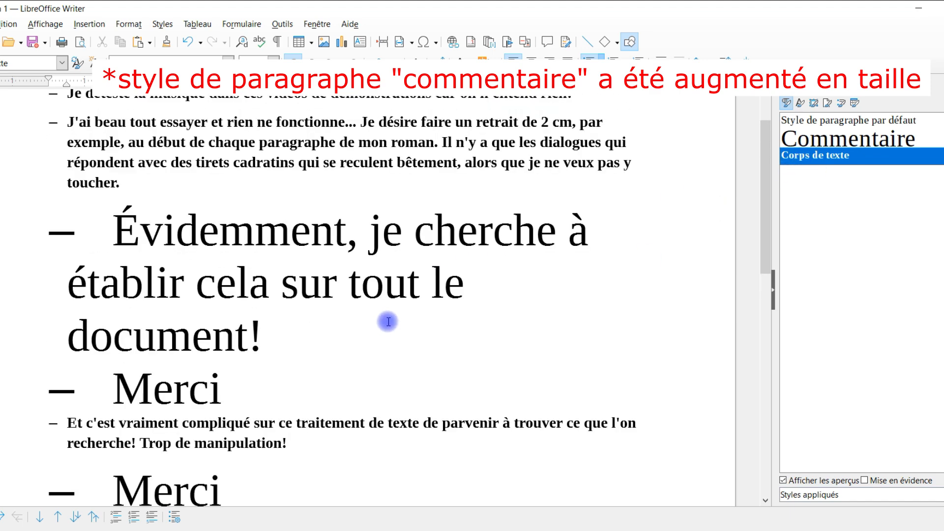
scroll(388, 319, up, 2)
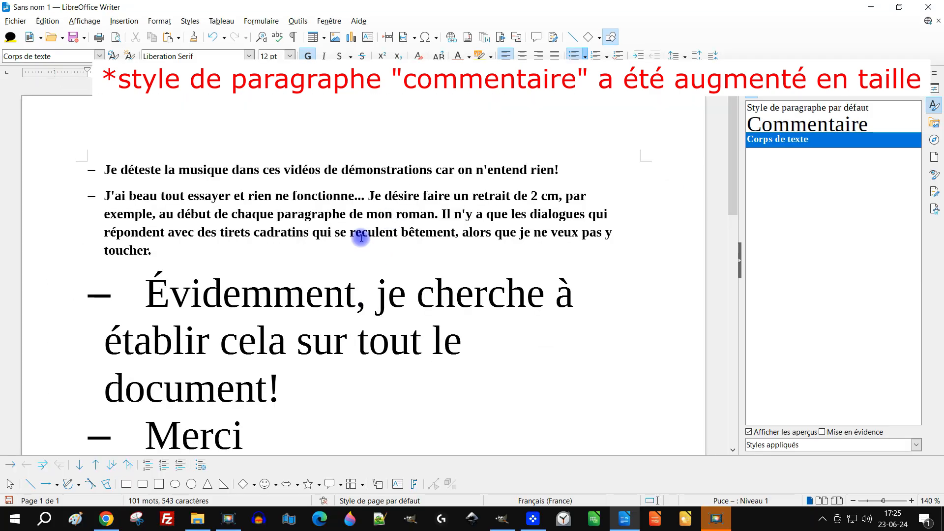
scroll(390, 302, down, 2)
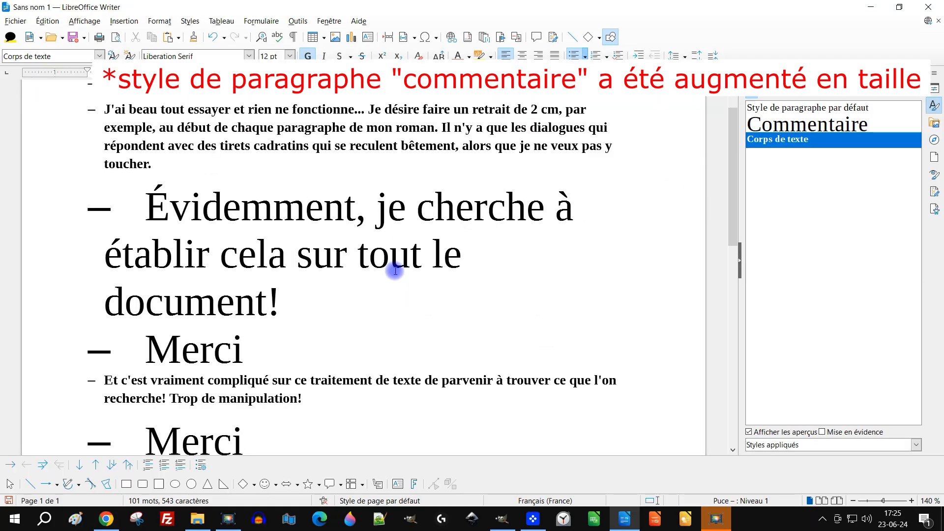
scroll(392, 256, down, 4)
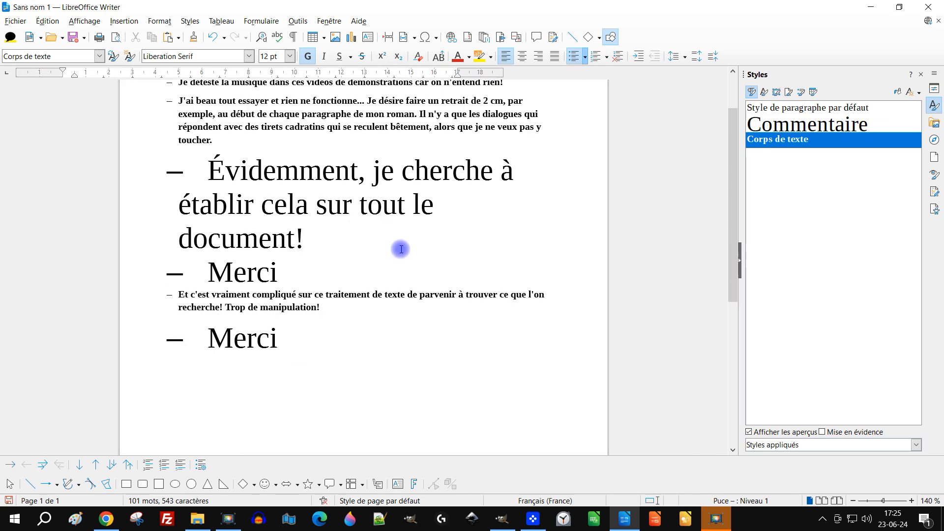
scroll(320, 319, up, 1)
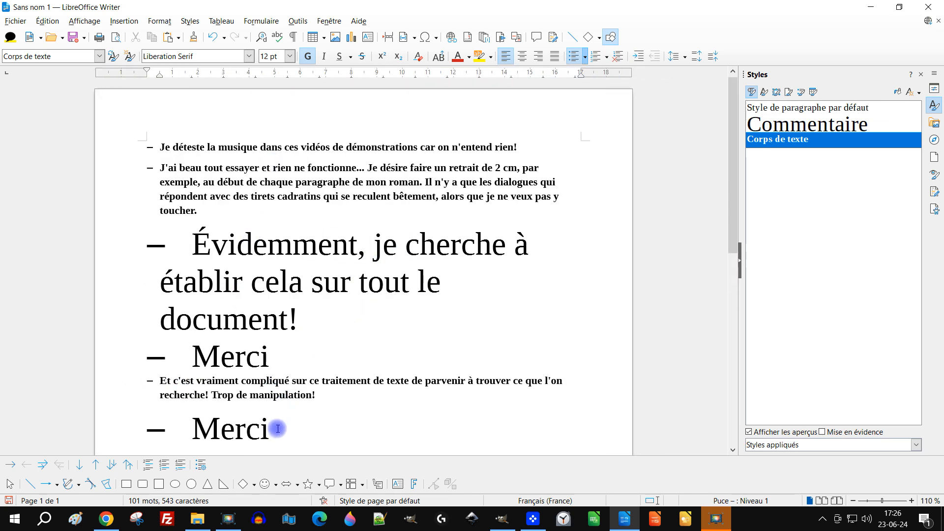
drag(278, 427, 89, 142)
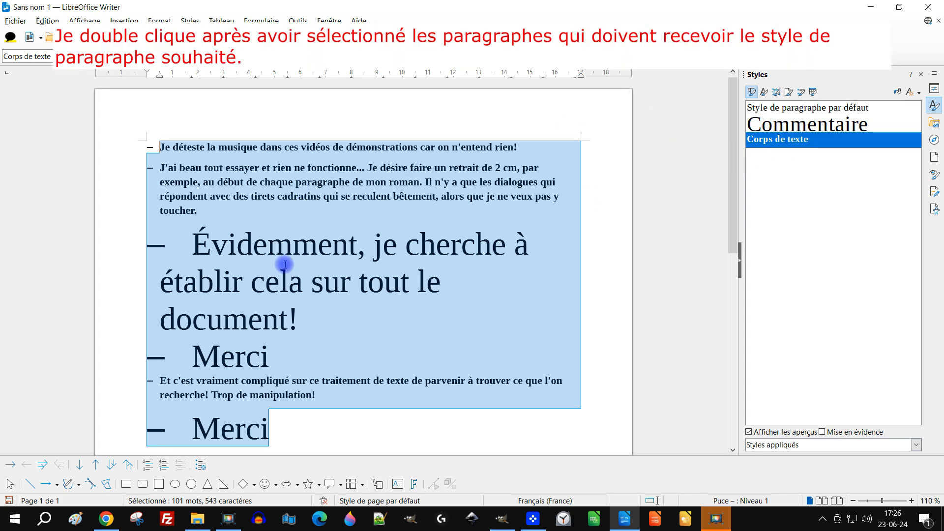
double_click(757, 129)
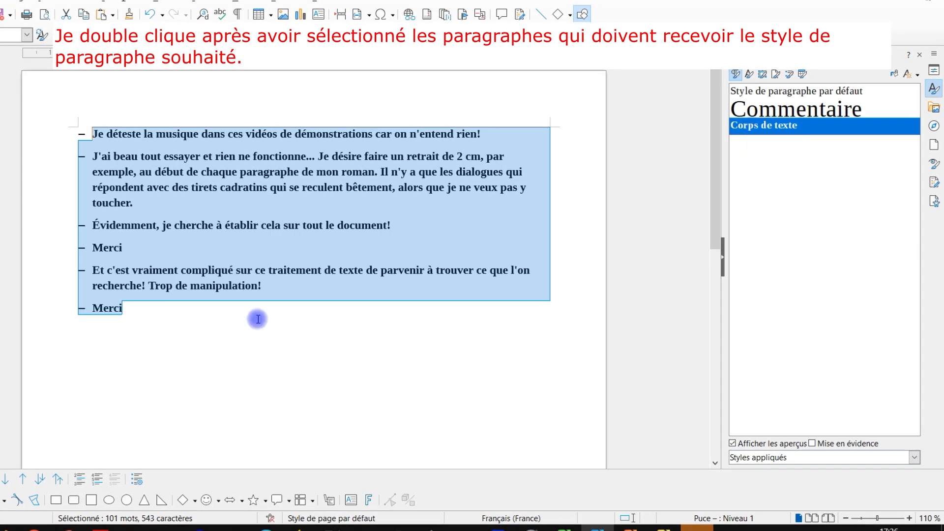
click(199, 245)
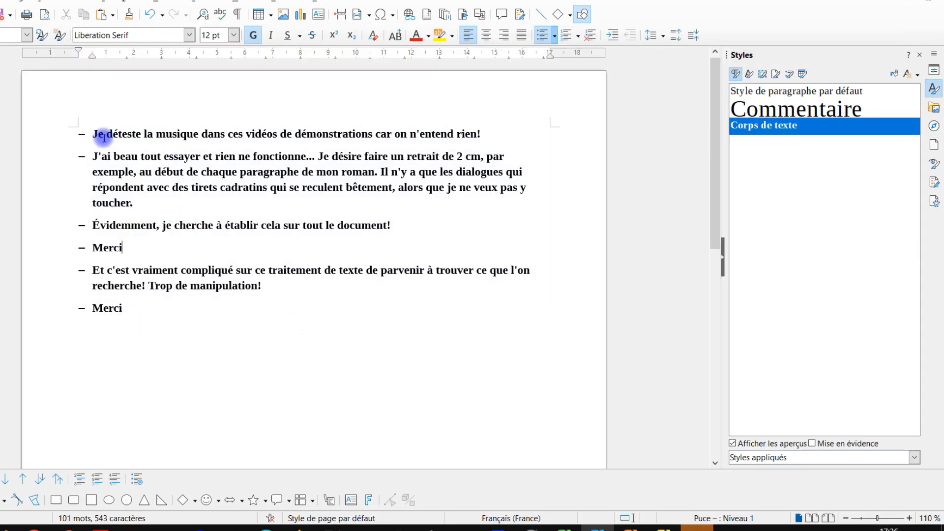
Insert a "TITRE" line above the first dialogue paragraph and apply the "Titre 1" paragraph style to it
click(81, 130)
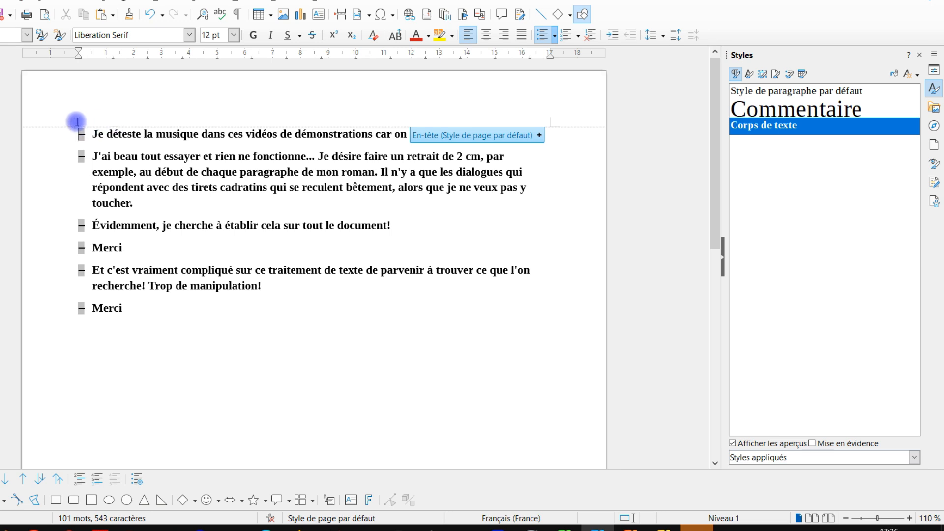
key(Return)
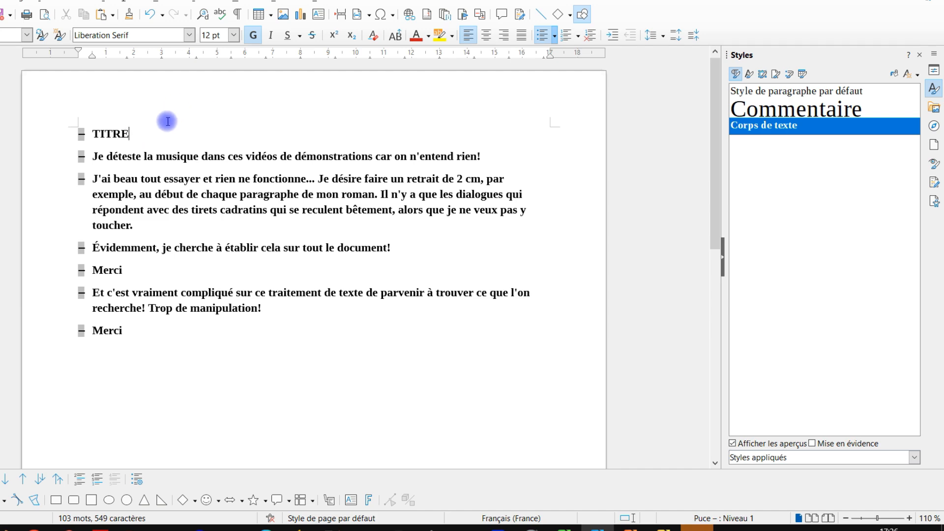
drag(153, 133, 17, 126)
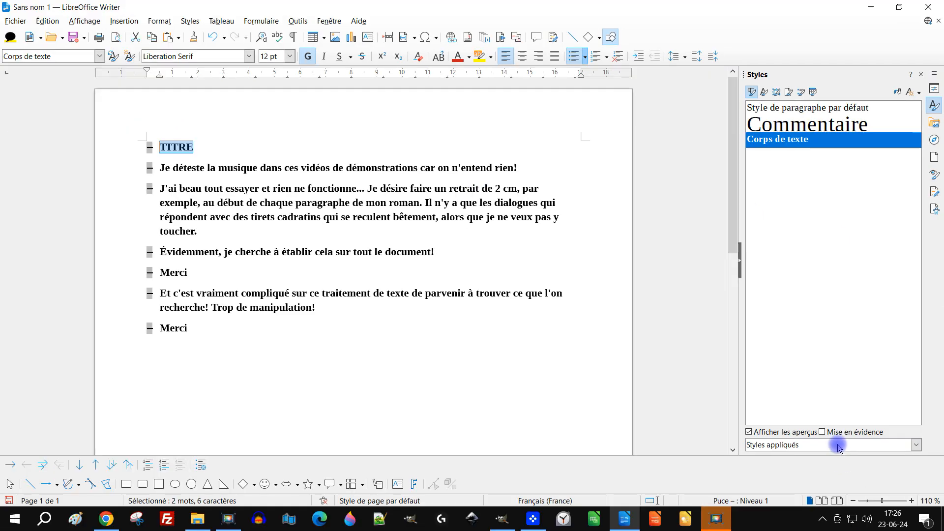
click(99, 56)
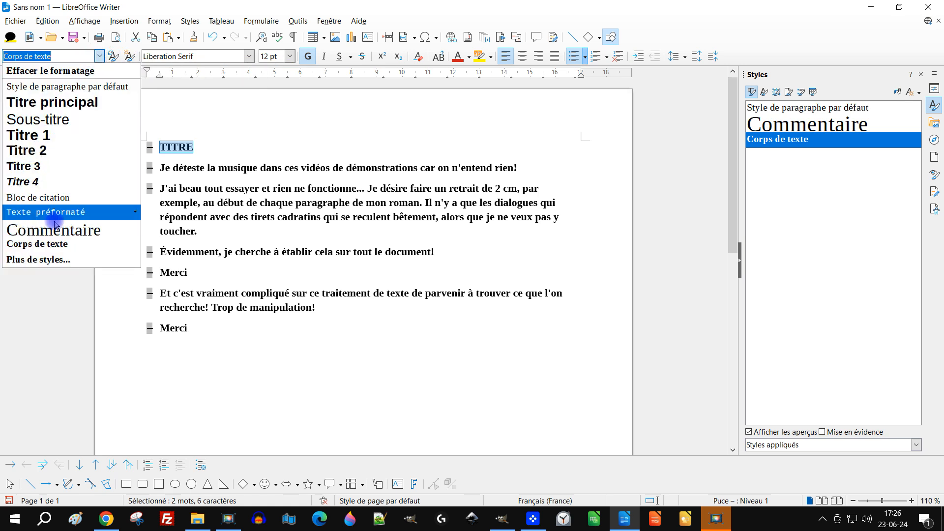
click(54, 266)
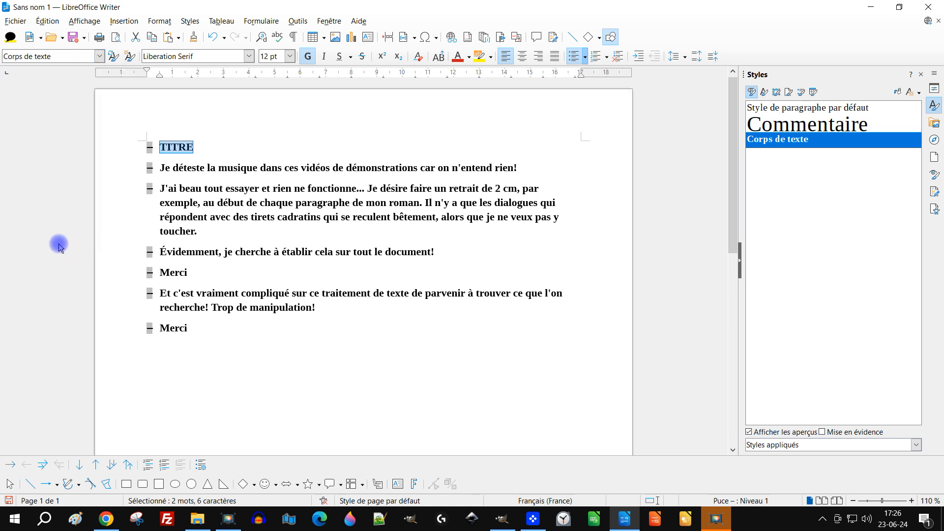
click(99, 56)
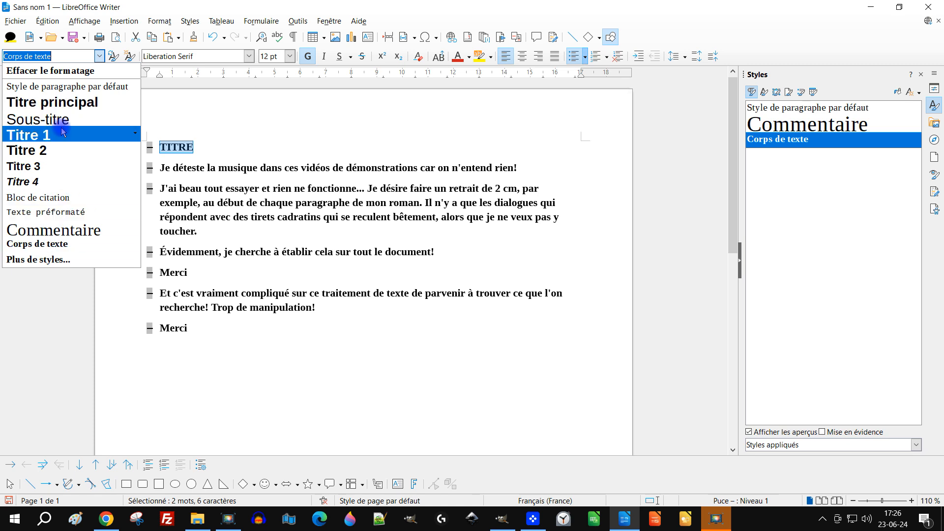
click(58, 140)
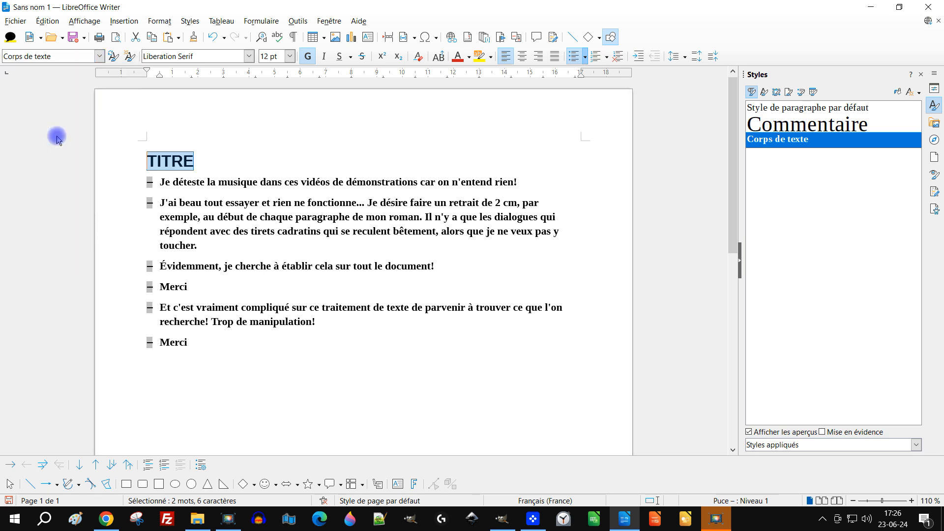
click(213, 149)
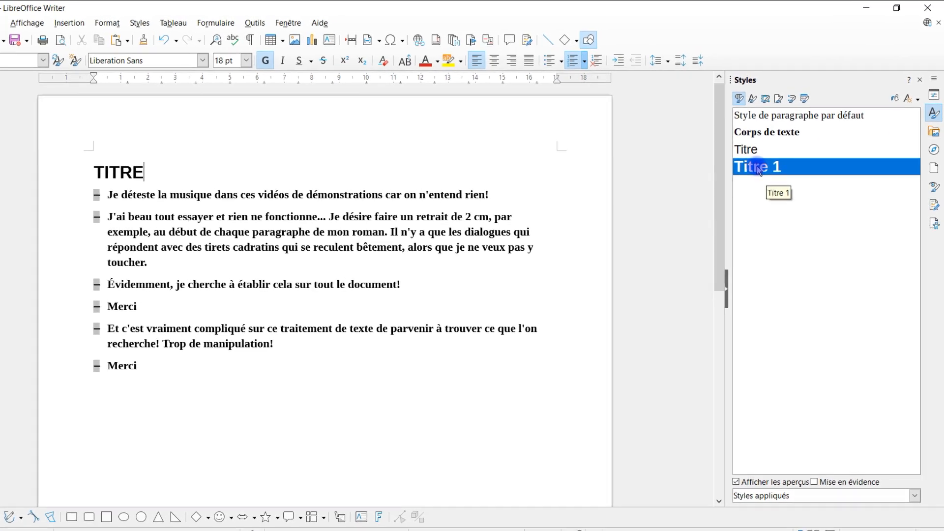
Edit the "Titre 1" paragraph style, setting its alignment to Centrer
right_click(764, 163)
click(806, 195)
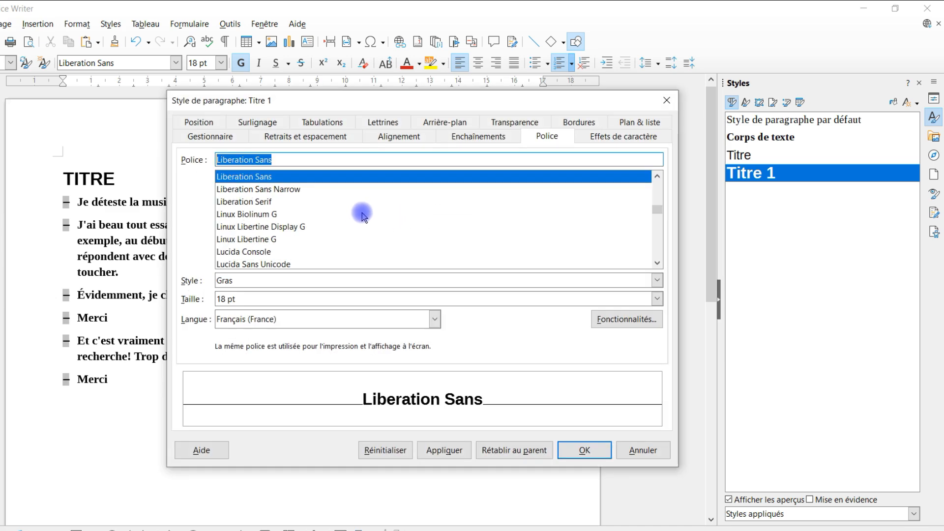
click(395, 140)
click(204, 180)
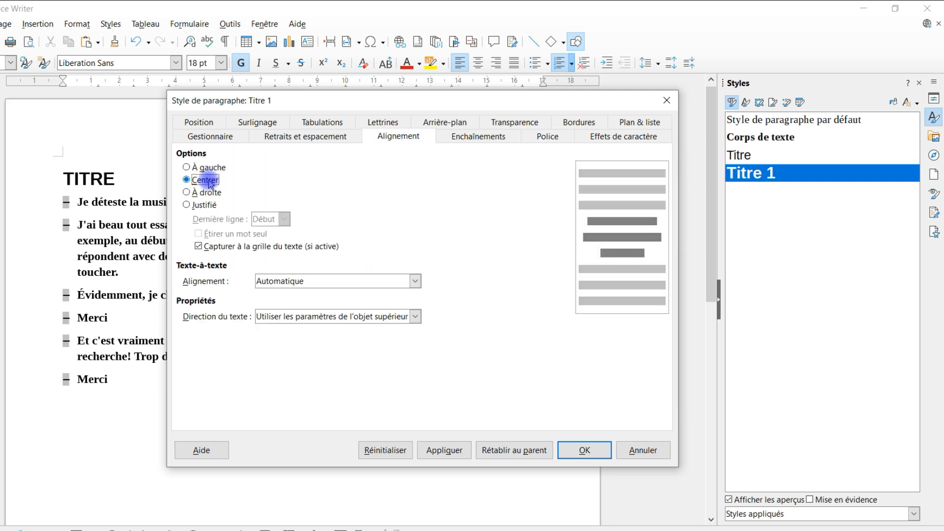
click(584, 450)
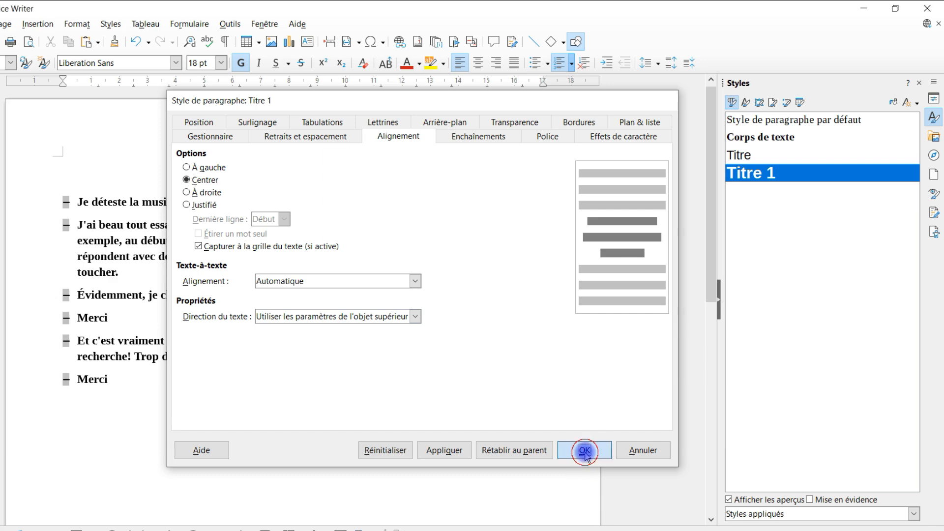
Add the line "LE TITRE DE MON NOUVEAU CHAPITRE" after the last dialogue paragraph and apply the "Titre 1" paragraph style to it
click(293, 410)
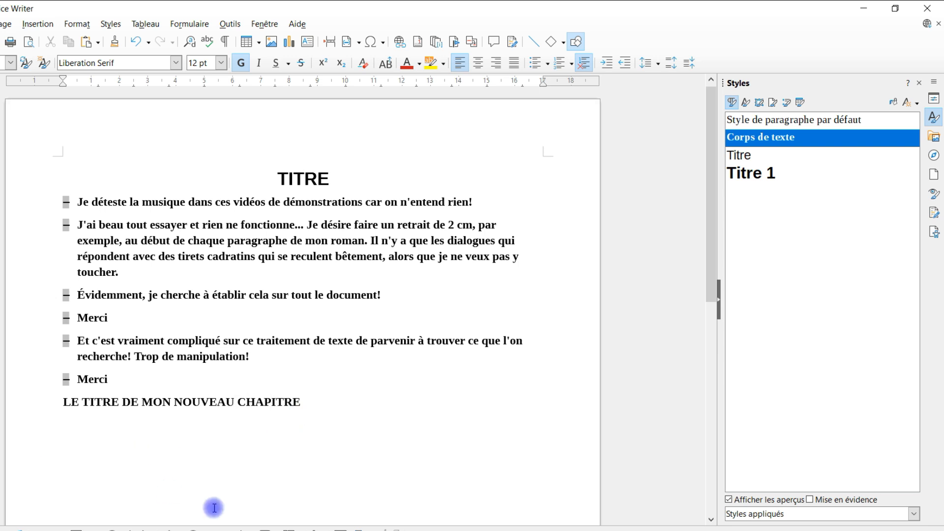
triple_click(227, 401)
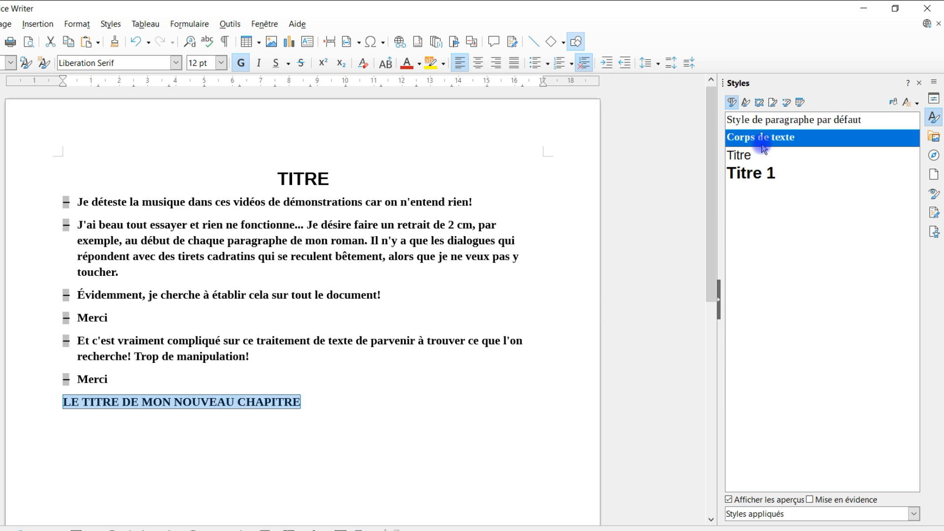
double_click(762, 175)
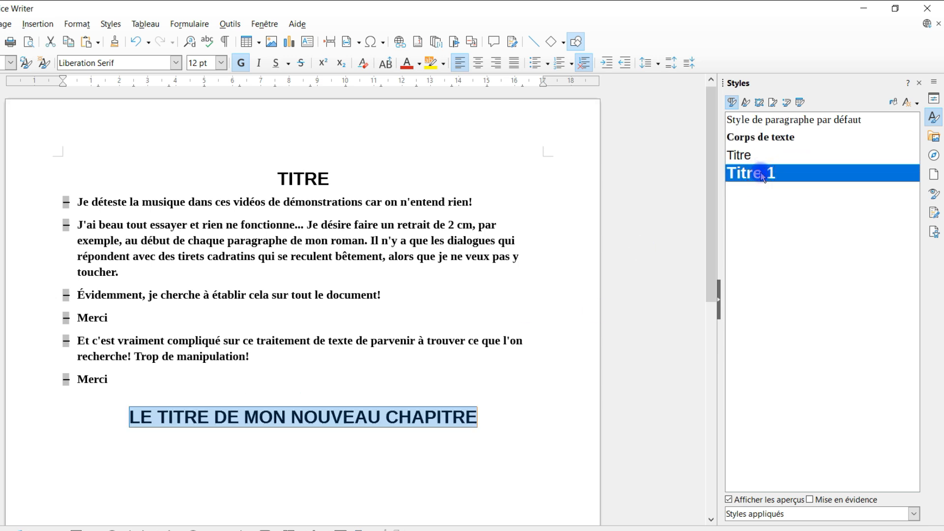
click(424, 417)
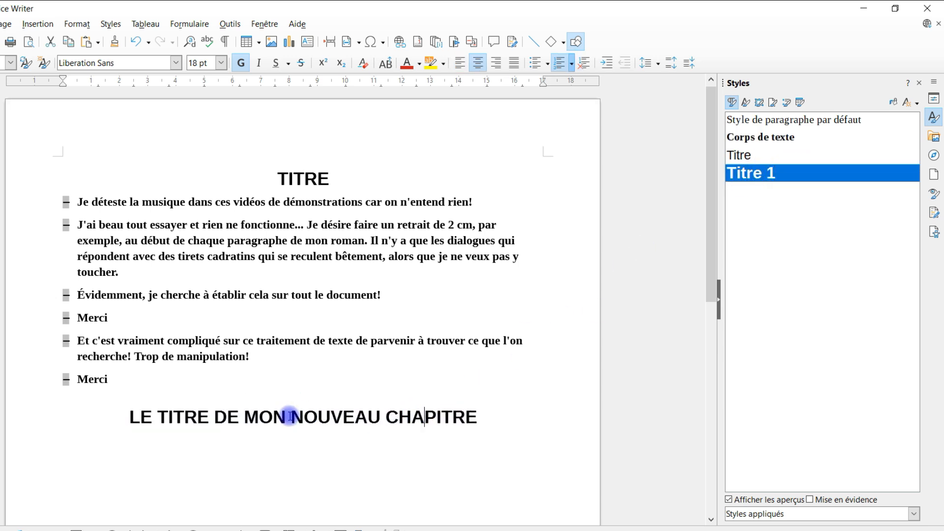
Check which paragraph styles are applied to the chapter title and to the dialogue paragraphs
triple_click(321, 417)
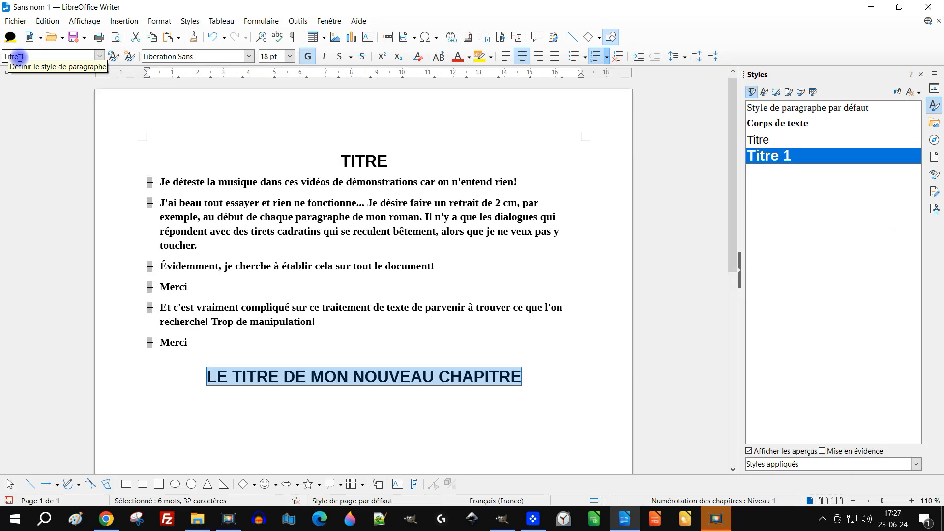
click(368, 192)
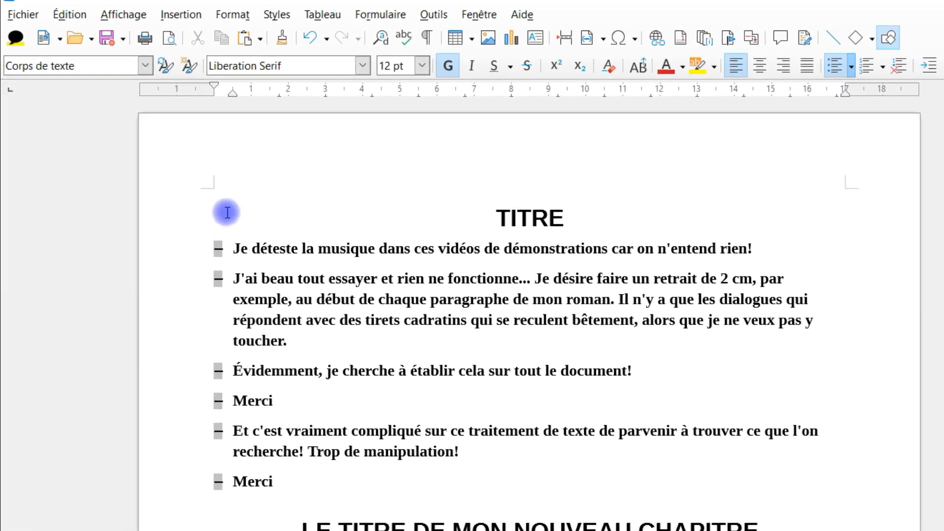
click(612, 241)
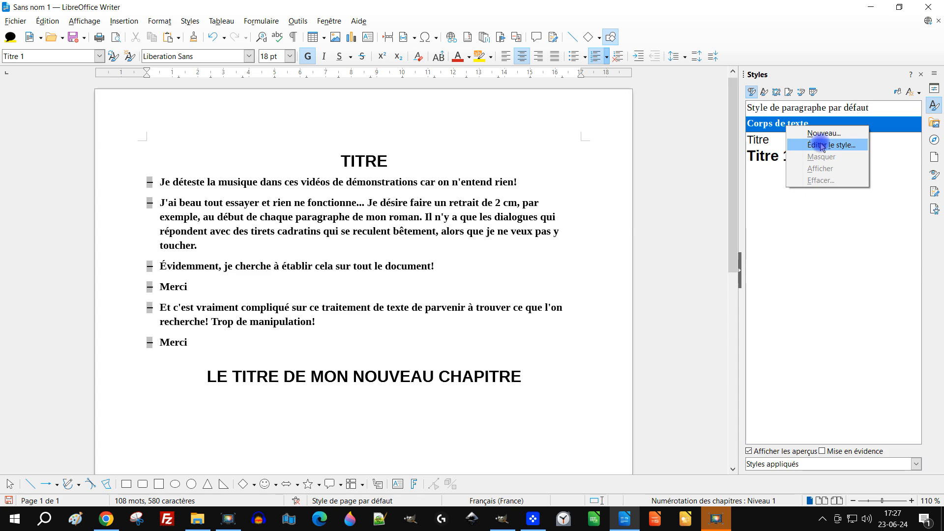
Edit the "Corps de texte" paragraph style, setting its font style to Normal and its font colour to blue
click(821, 145)
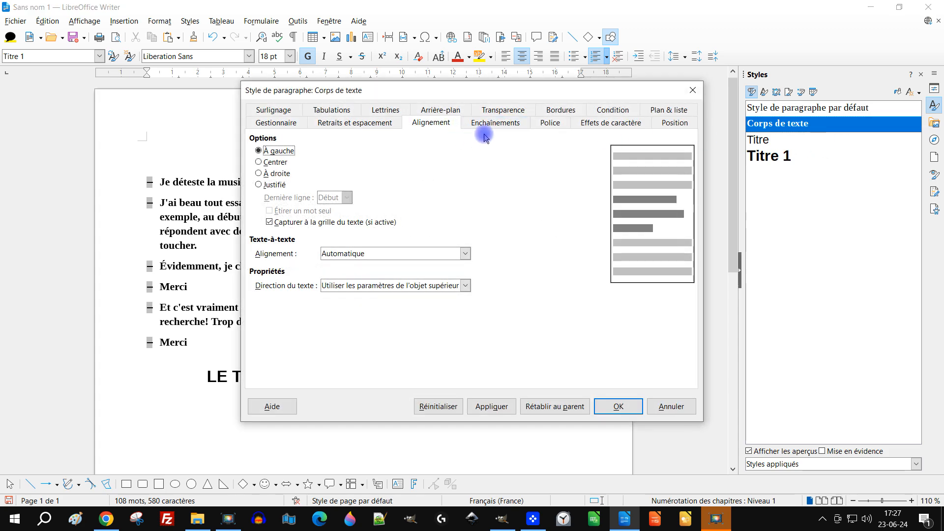
click(552, 124)
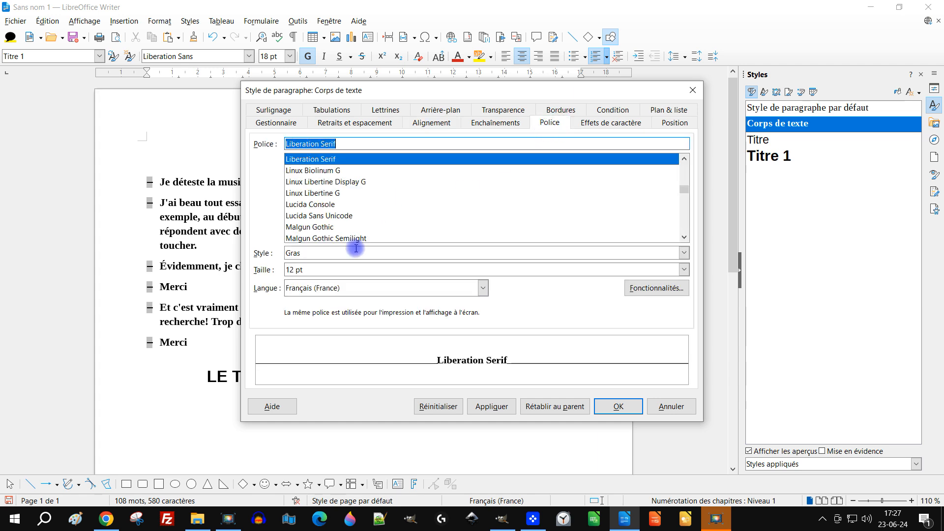
click(684, 253)
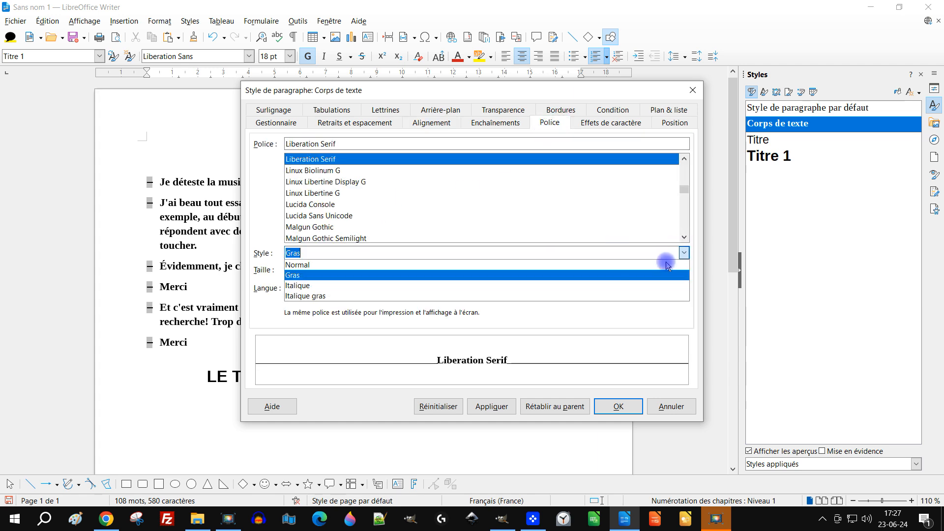
click(423, 266)
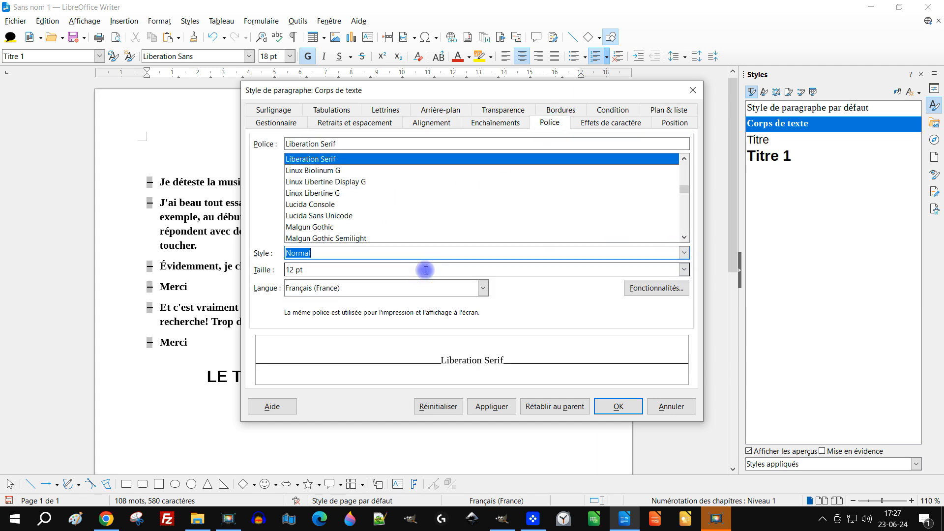
click(618, 125)
click(364, 154)
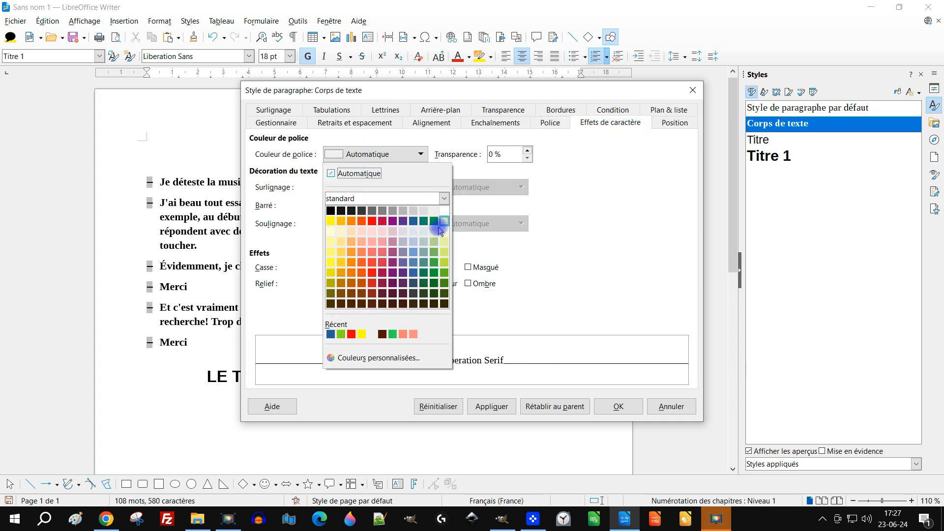
click(414, 273)
click(623, 402)
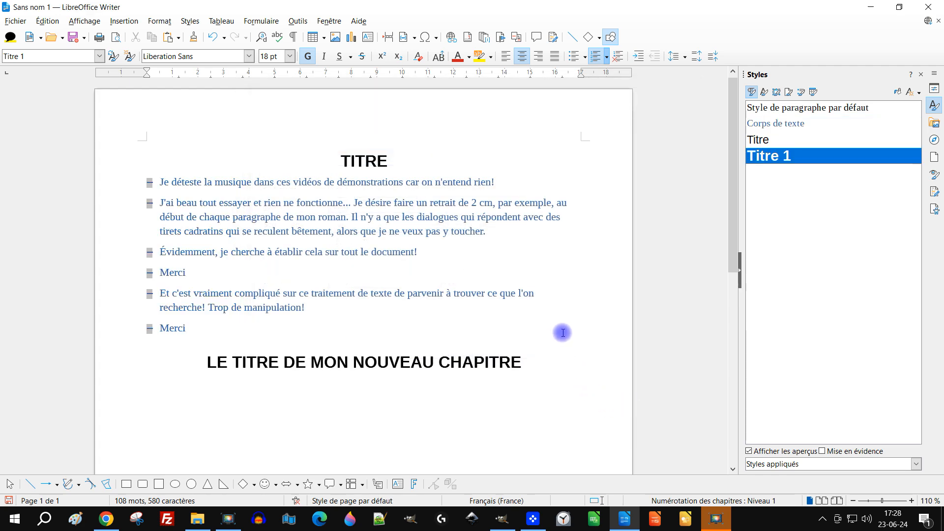
click(569, 326)
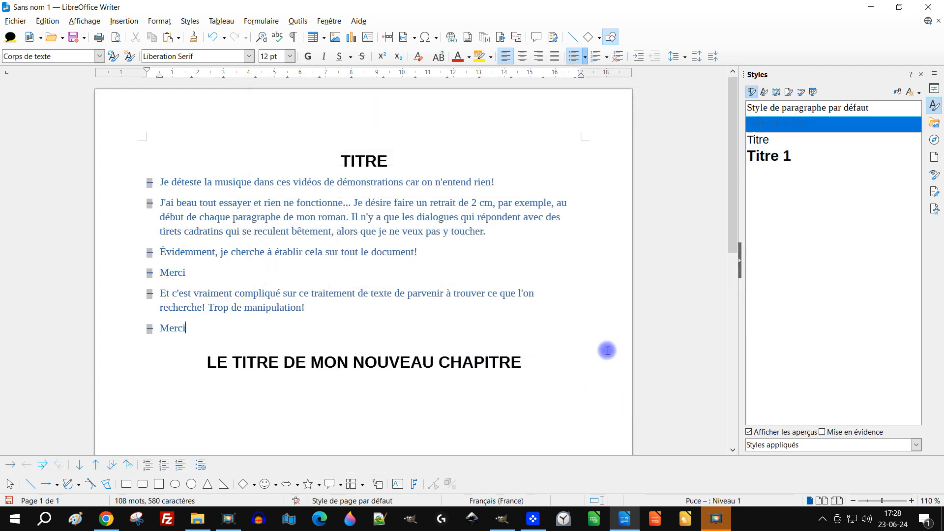
Add a new line reading "FHJKDKSFHDSJF" below the new chapter title
click(387, 358)
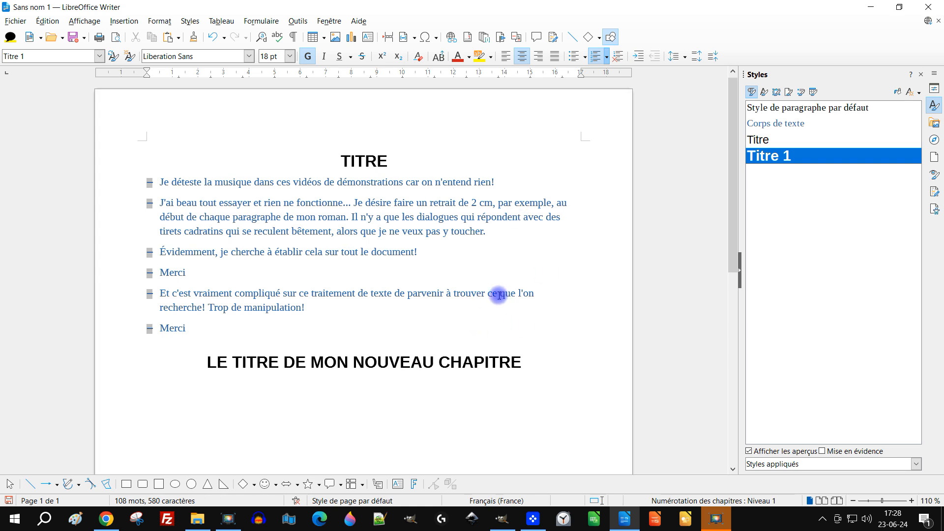
click(547, 364)
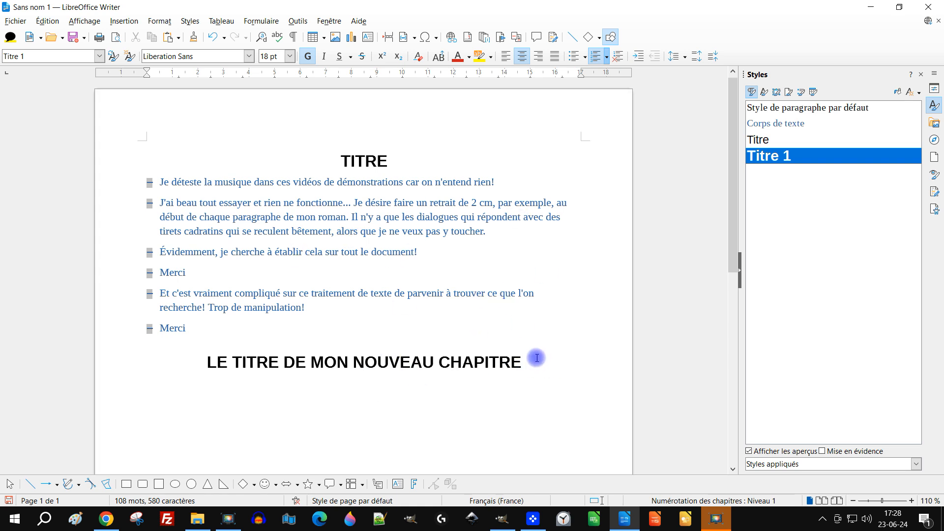
key(Return)
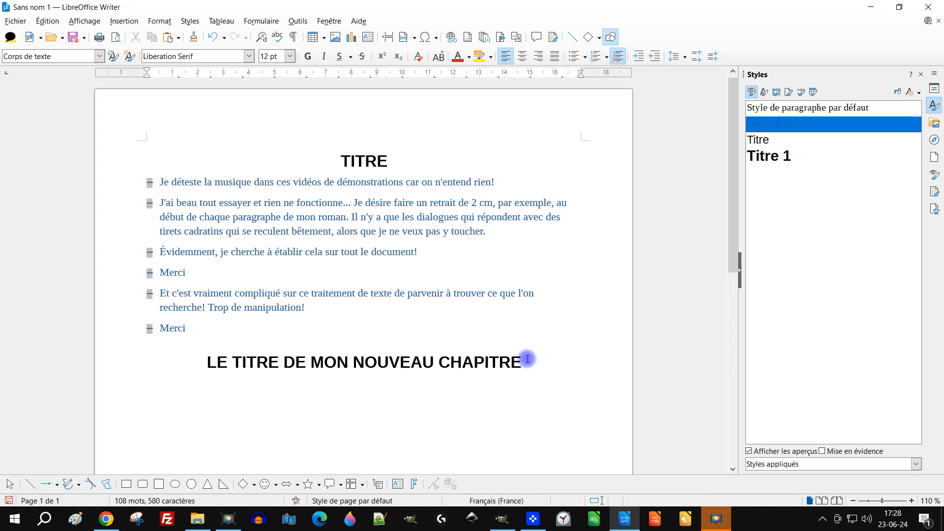
text(HJKDKSFHDSJF)
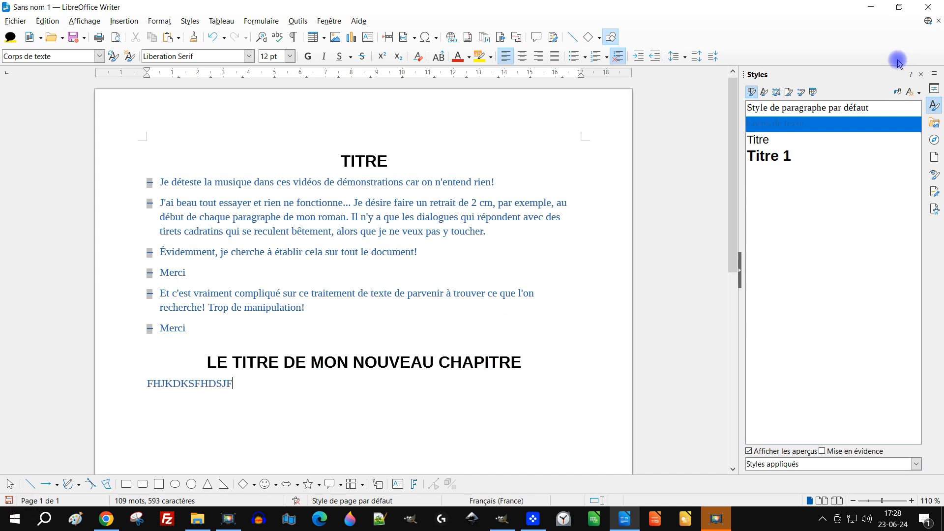
Apply the "Puce –" list style to the new line below the chapter title
click(801, 92)
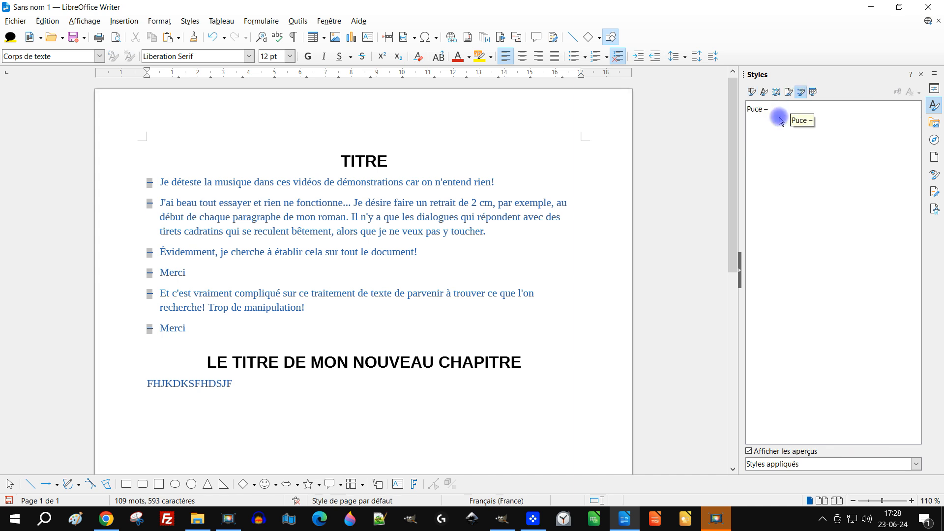
double_click(227, 383)
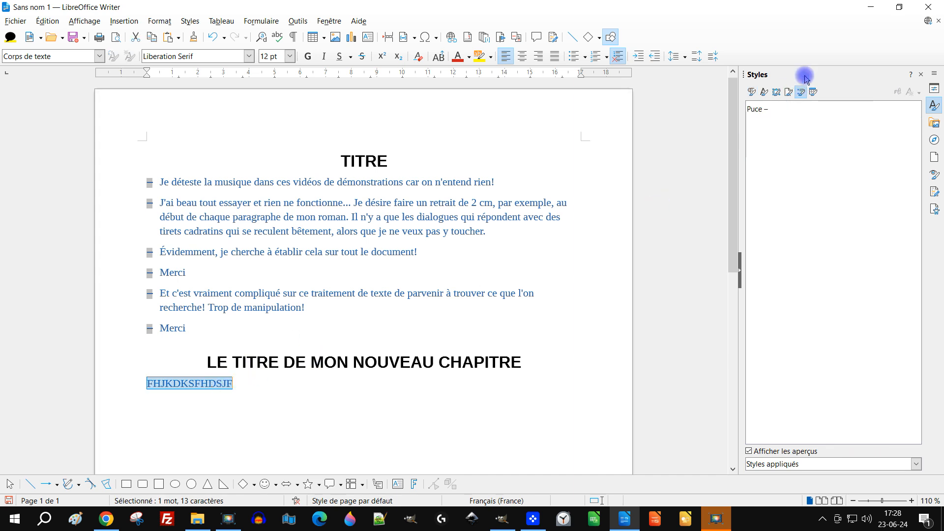
double_click(758, 110)
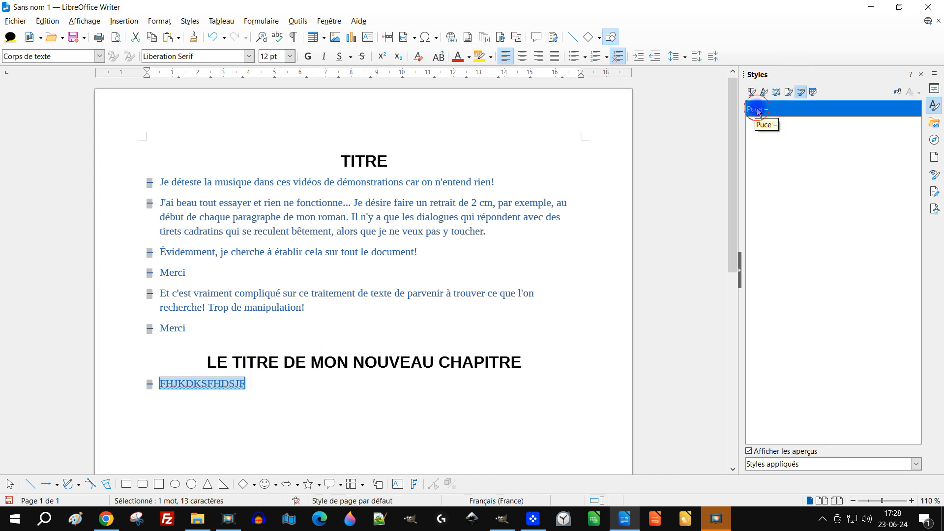
Continue the dash list with "FLDFKLDKLF", "FLDSKFLFKLDS" and "FMGLSDFGKLJLKGDF", then end it and add the undashed line "GGDFKLGLMDFKGLFDLMKGF"
click(261, 382)
key(Return)
text(FLDFK)
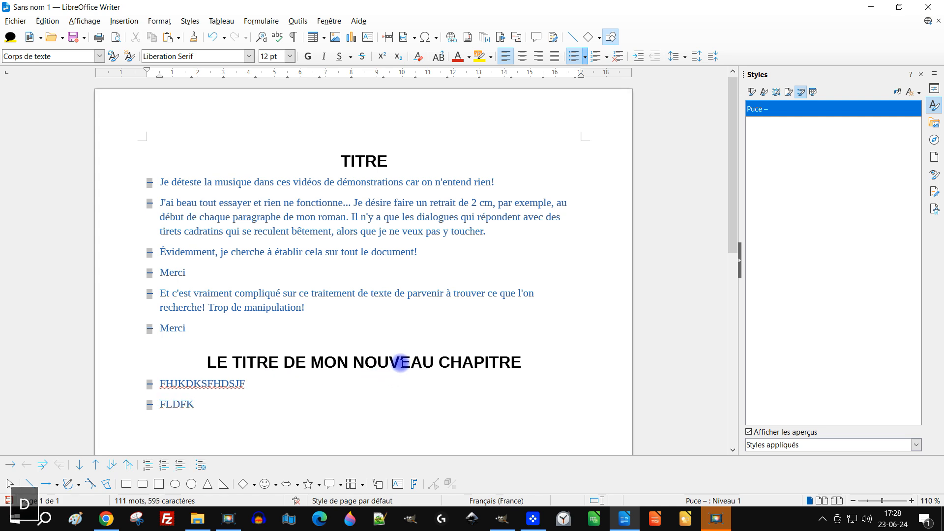
text(LDKLF)
key(Return)
text(FLDSKFLFKLDS)
key(Return)
text(FMGLSDFGKLJLKGDF)
key(Return)
key(Return)
text(GGDFKLGLMDFKGL)
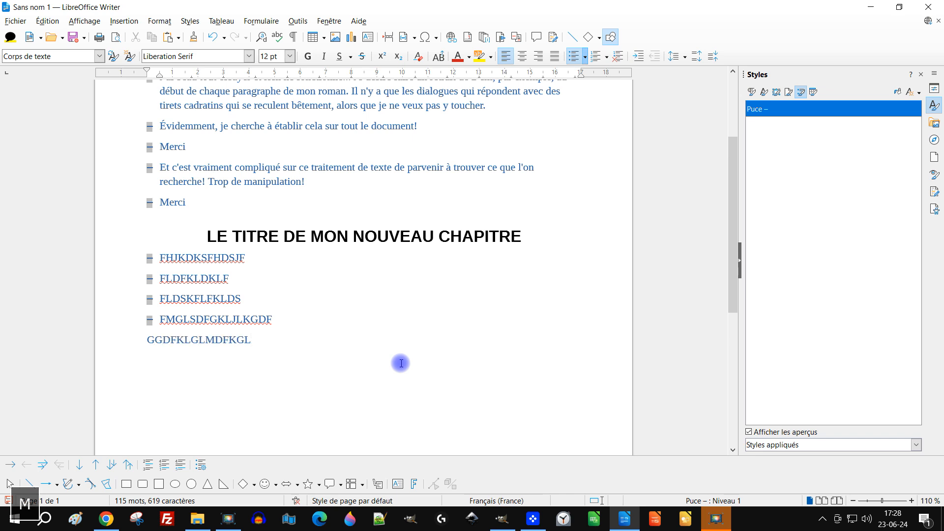
text(FDLMKGF)
Add the dashed item "FGLMFDLGFL%GMDF %" below the last dashed line and merge the undashed line beneath into it
key(Up)
key(Return)
text(F)
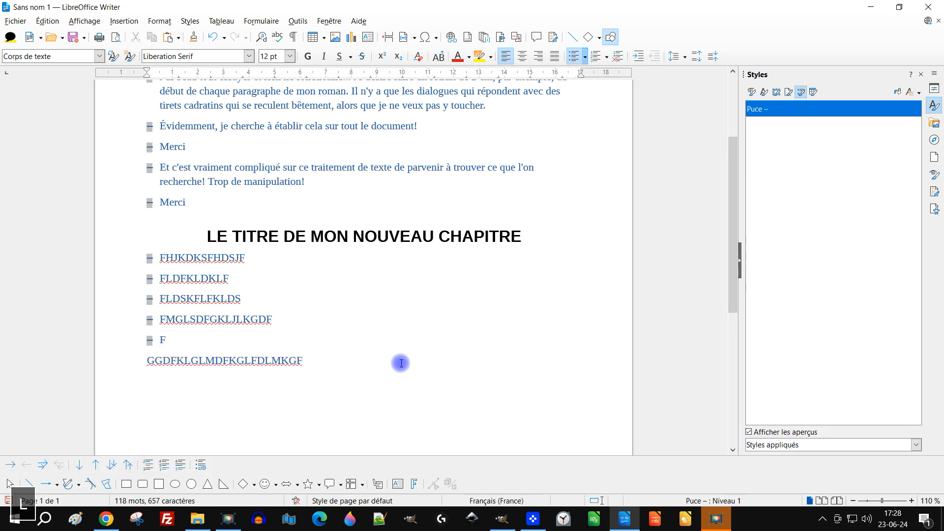
text(GLMFDLGFL%GMDF %)
key(Return)
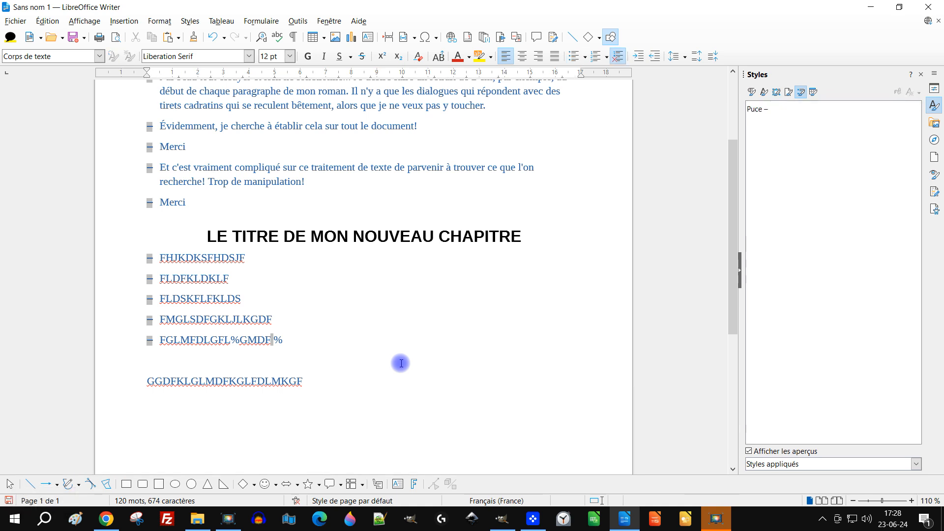
key(BackSpace)
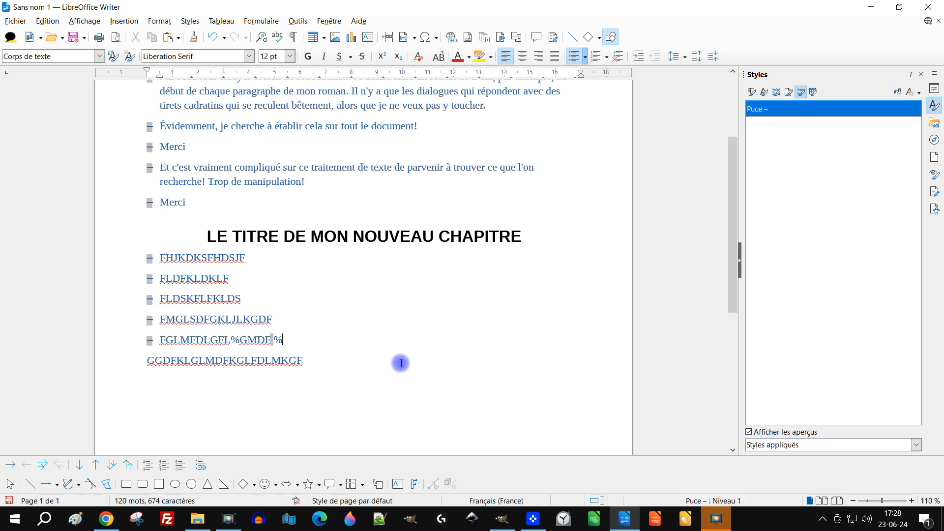
key(Delete)
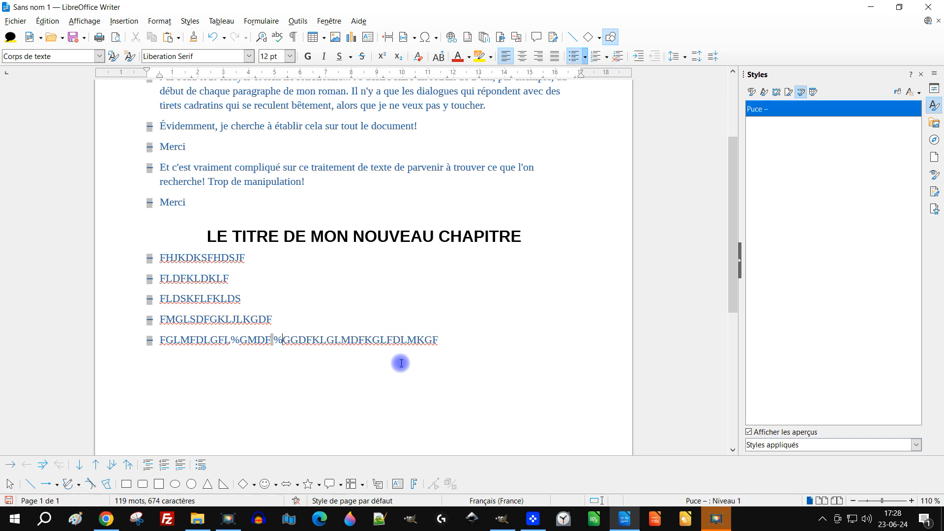
Continue the last dashed item with "LFJJDSGKLJGKFJLGFKDJKLGFDKL" and "LFJKFJDSLKFDLFDS" on new lines without dashes, using line breaks within the same paragraph
click(458, 339)
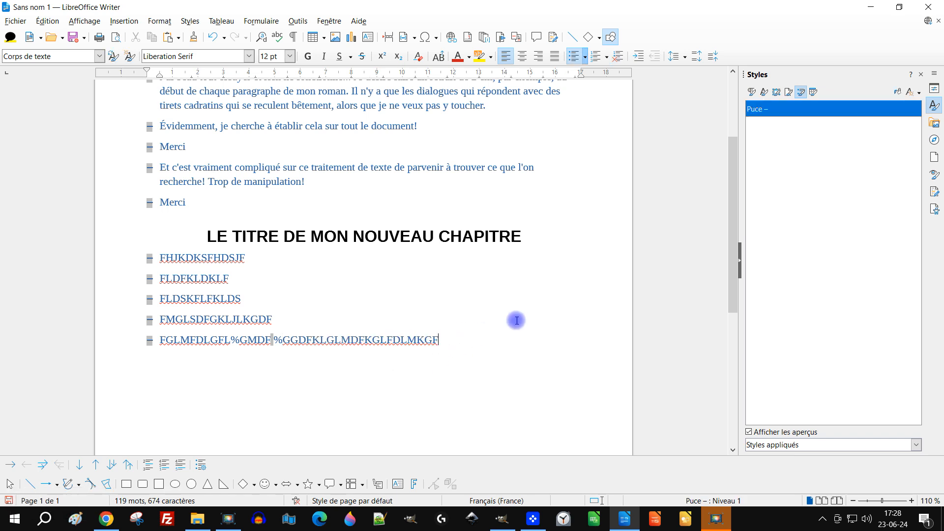
key(shift+Return)
text(LFJJDSGKL)
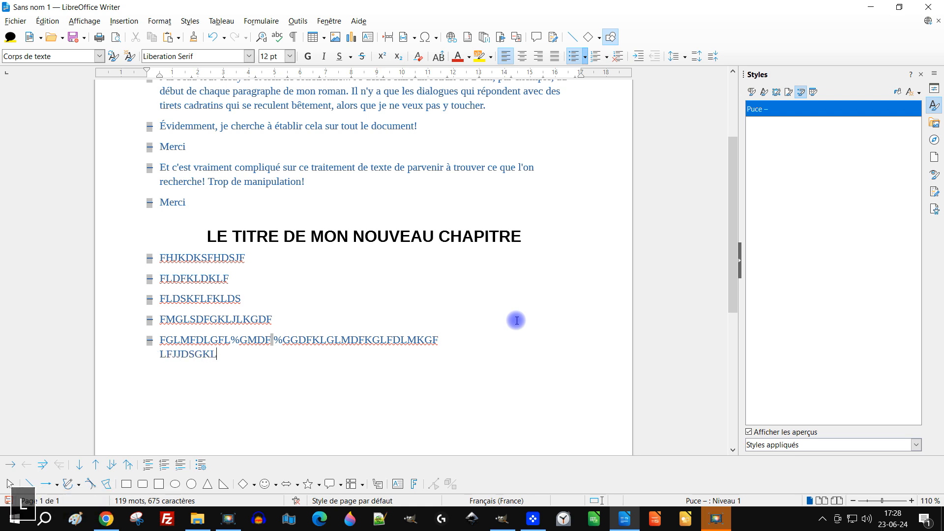
text(JGKFJLGFKDJKLGFDKL)
key(shift+Return)
text(LFJKFJDSLKFDLFDS)
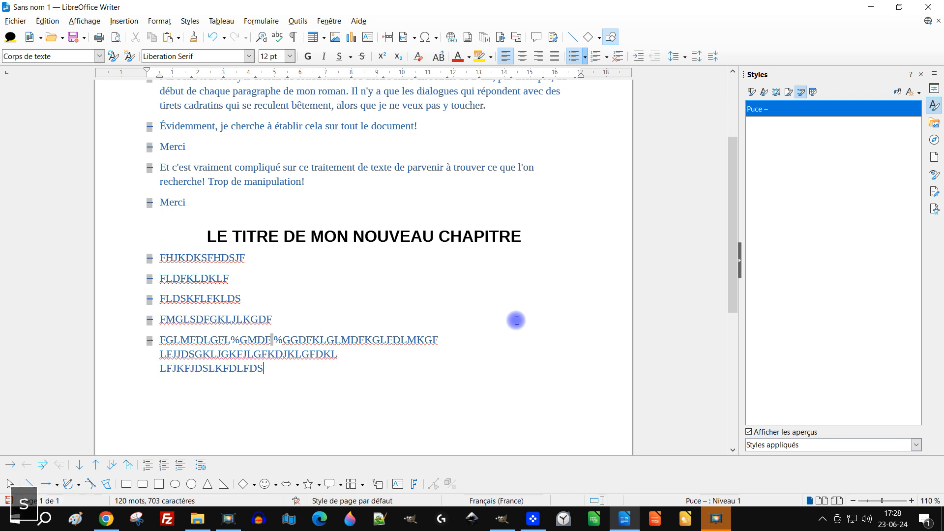
Show the formatting marks to examine the paragraph ends and line breaks
scroll(396, 355, up, 1)
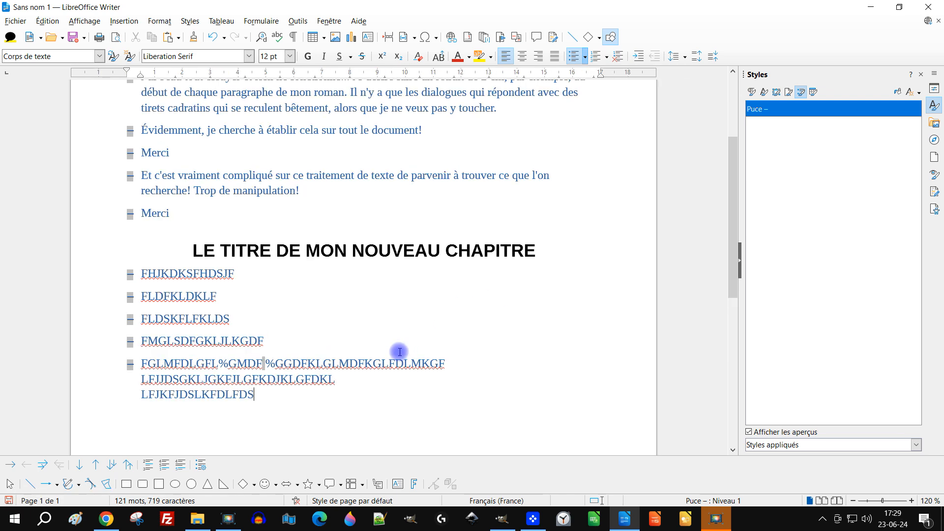
click(294, 38)
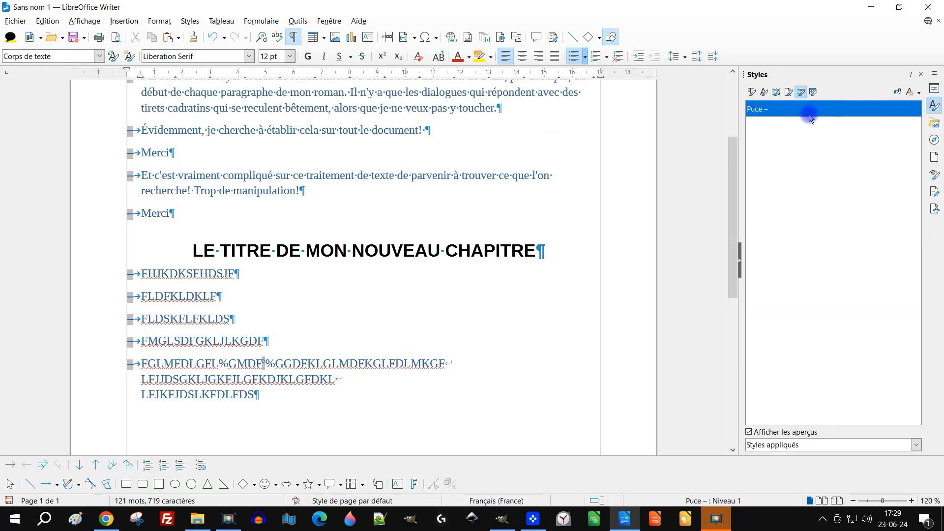
Edit the "Corps de texte" paragraph style, setting the font colour to Brique and the strikethrough to Simple, and check the whole document
click(751, 92)
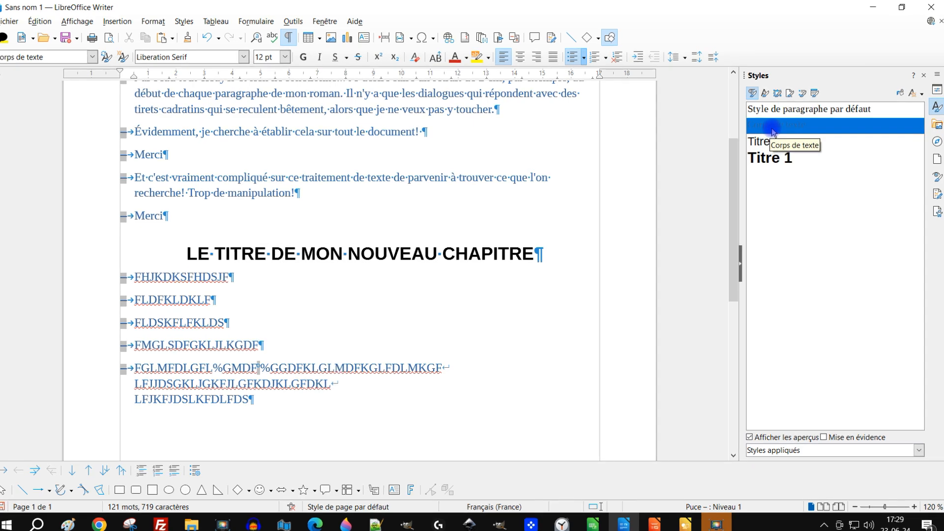
right_click(772, 132)
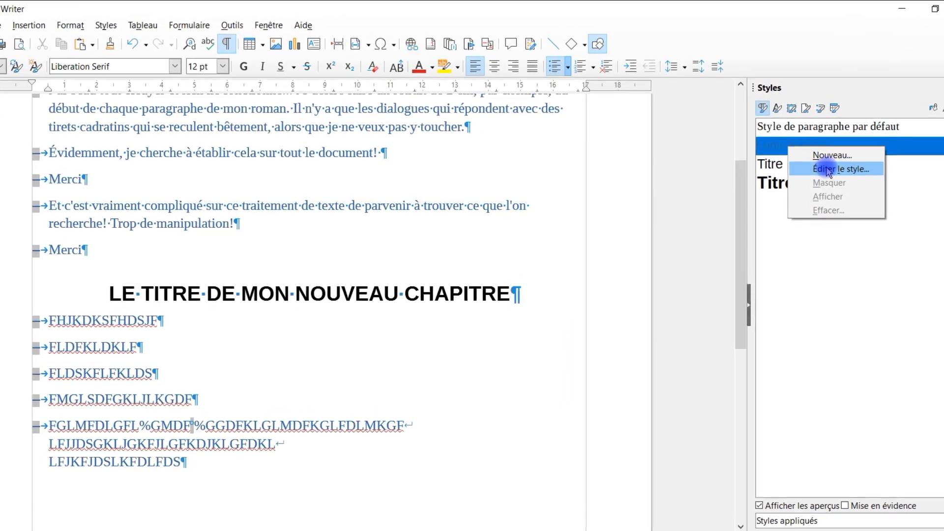
click(808, 148)
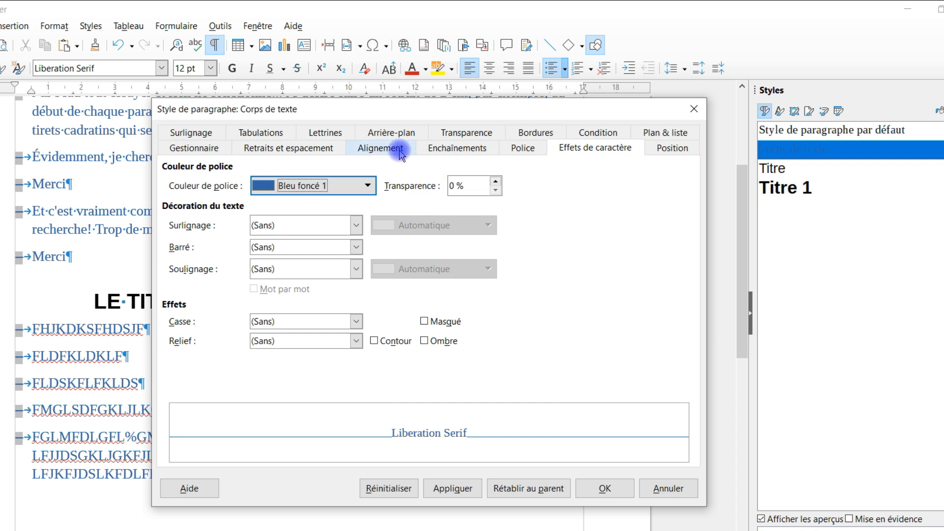
click(354, 185)
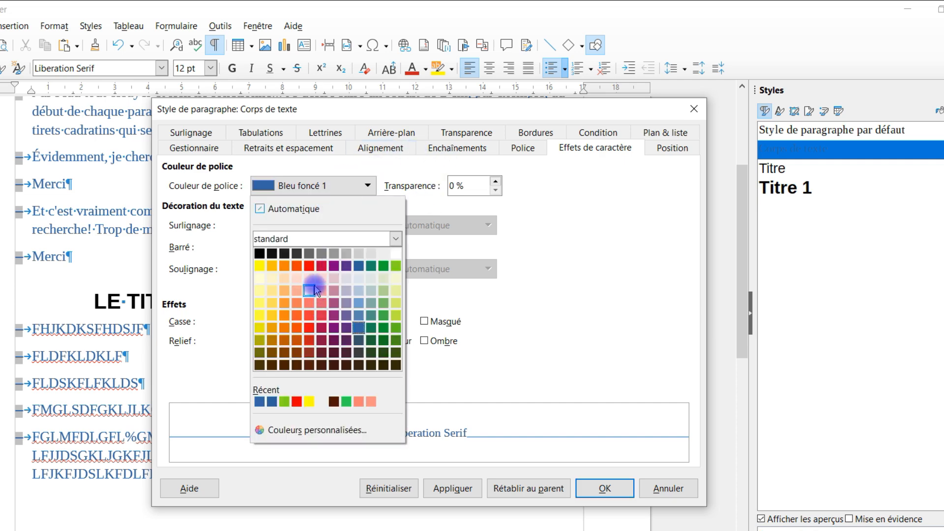
click(297, 266)
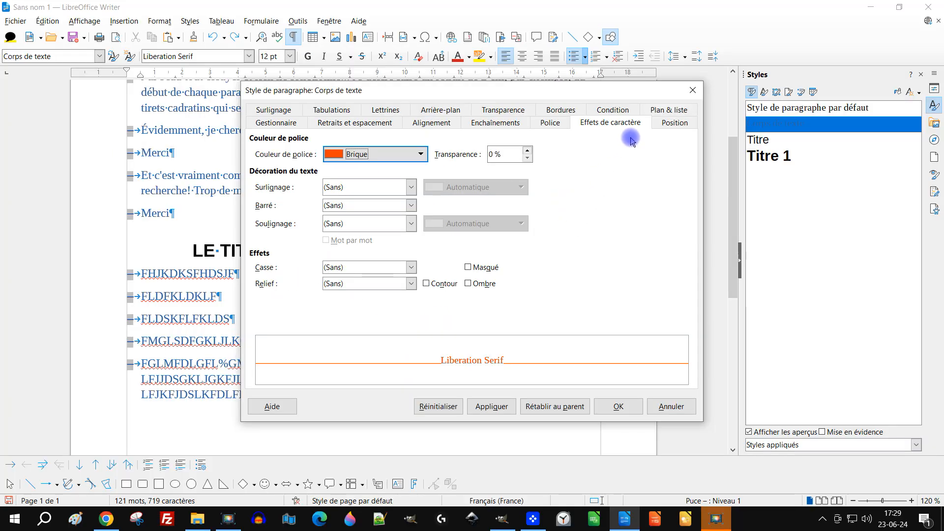
click(363, 206)
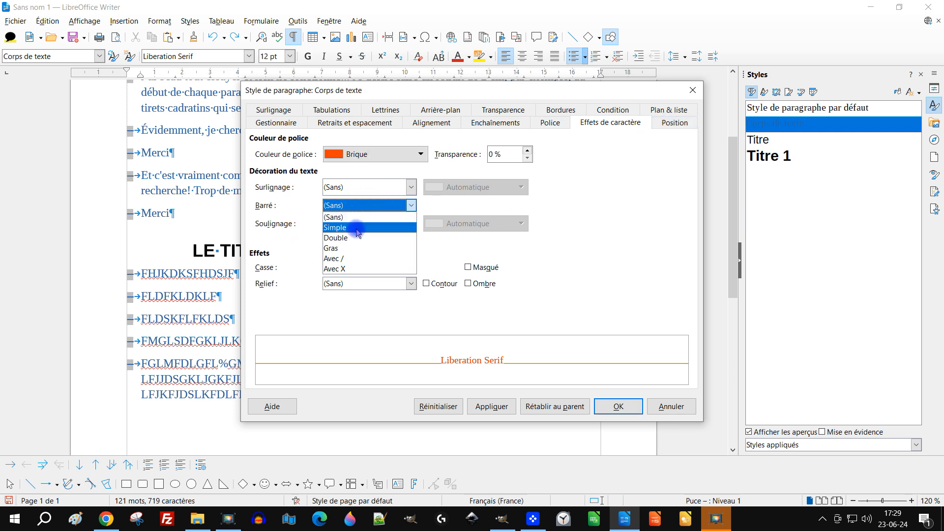
click(355, 228)
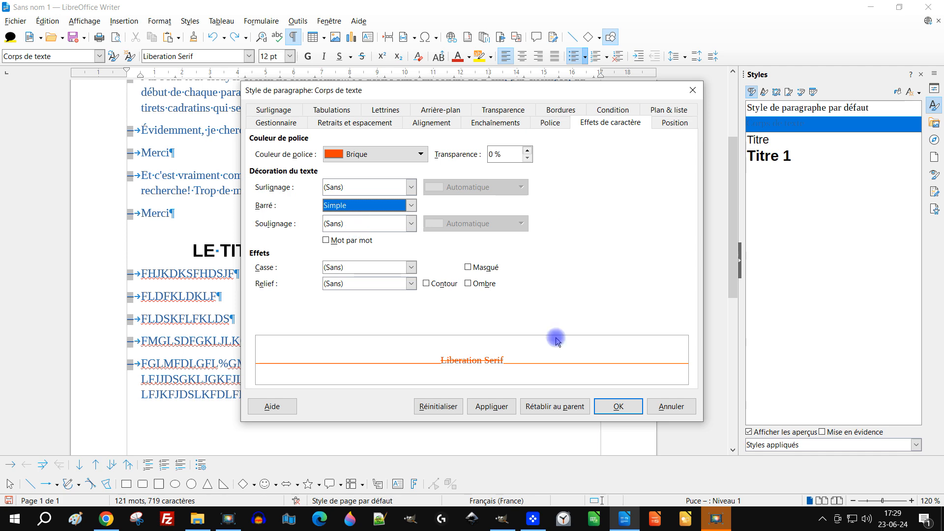
click(603, 407)
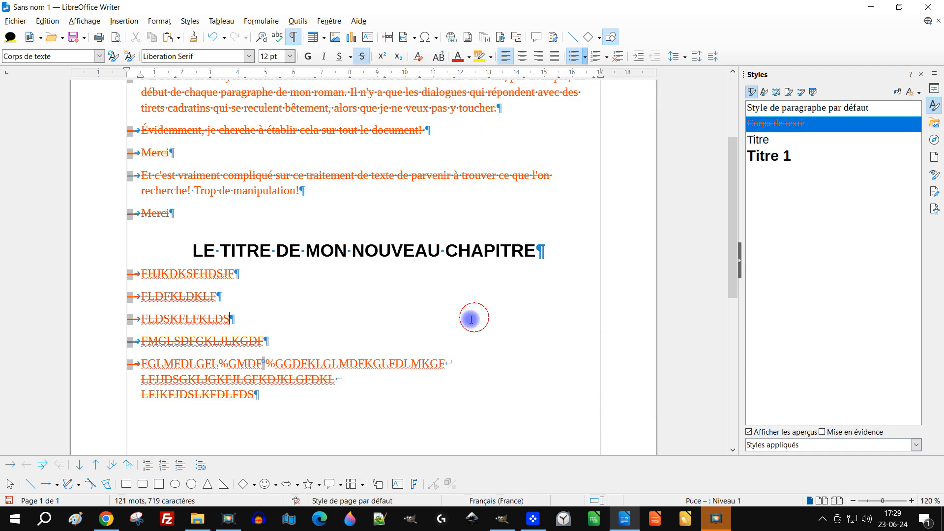
scroll(451, 287, up, 3)
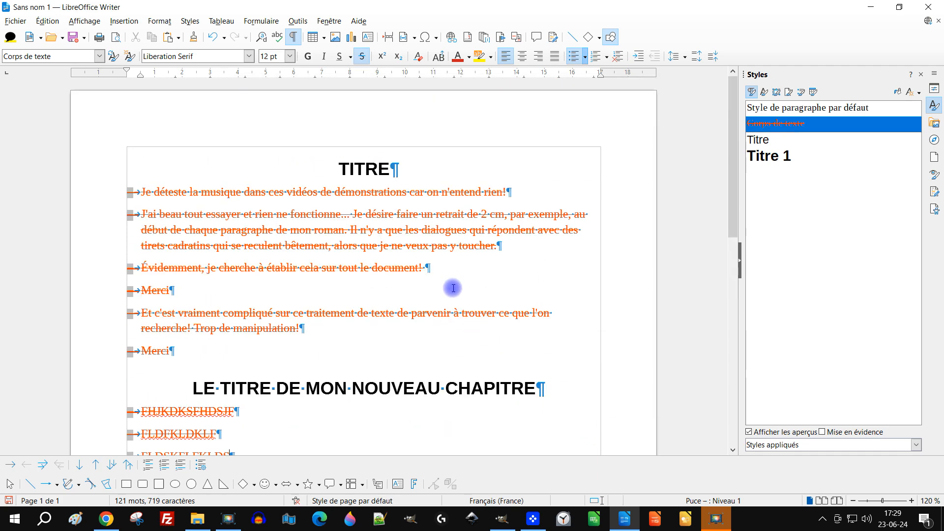
scroll(445, 266, down, 4)
scroll(452, 260, up, 2)
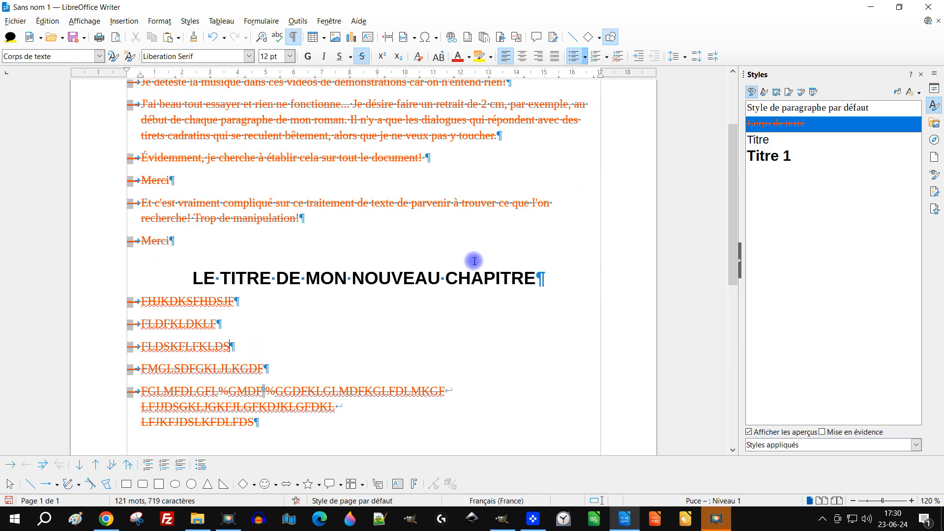
Undo the last edit of the "Corps de texte" style and hide the formatting marks
key(ctrl+z)
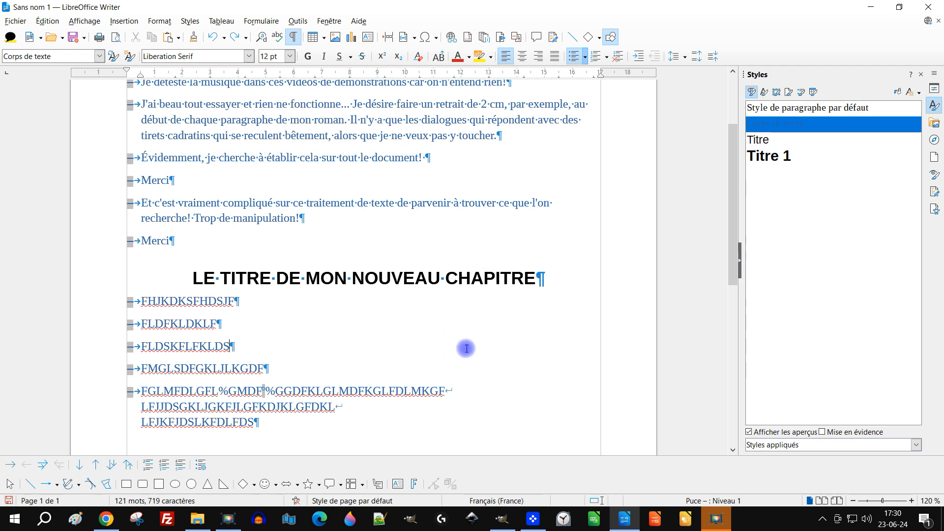
scroll(497, 364, up, 1)
scroll(496, 359, up, 1)
scroll(492, 354, down, 2)
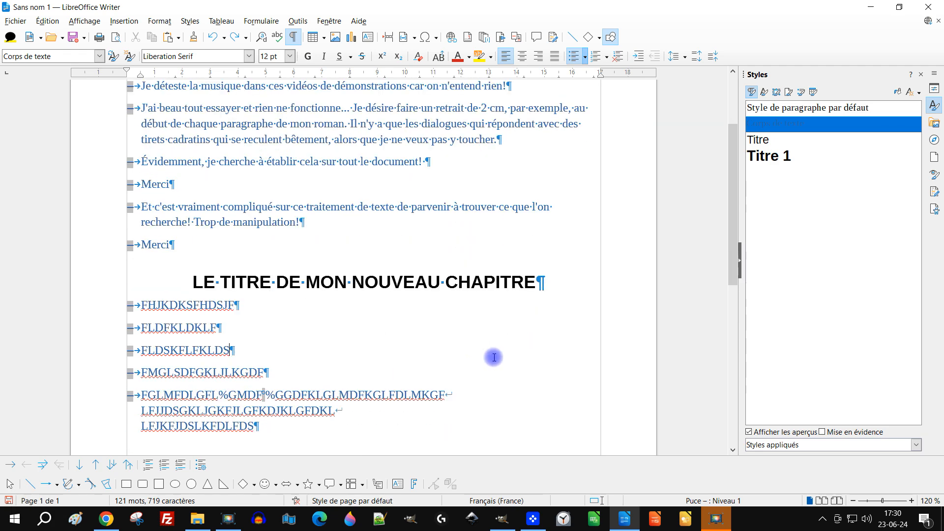
click(293, 37)
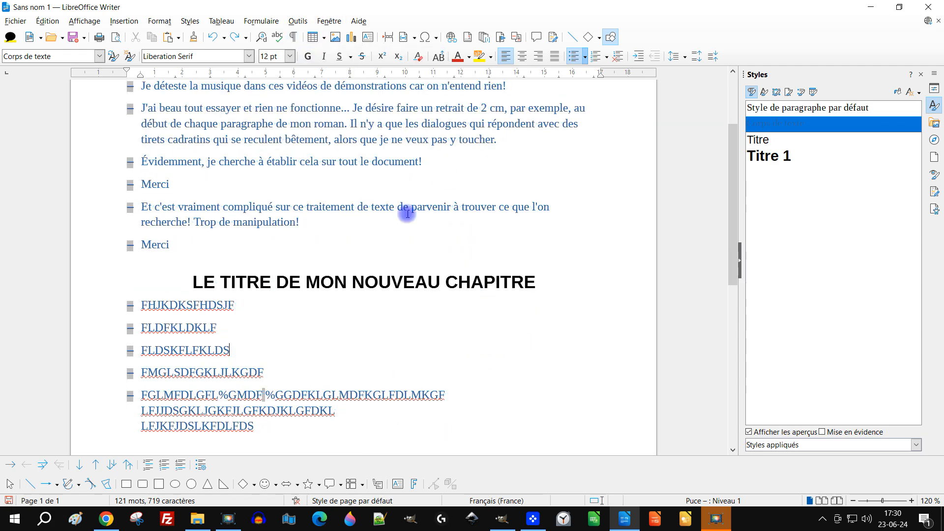
Examine the page in print preview at 100 % zoom, then close the preview
scroll(464, 249, up, 1)
scroll(534, 242, up, 1)
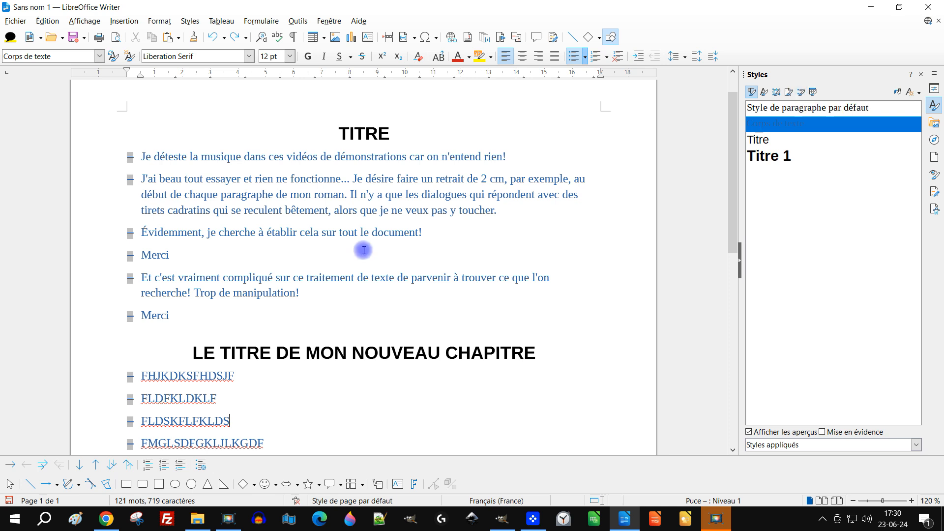
click(117, 38)
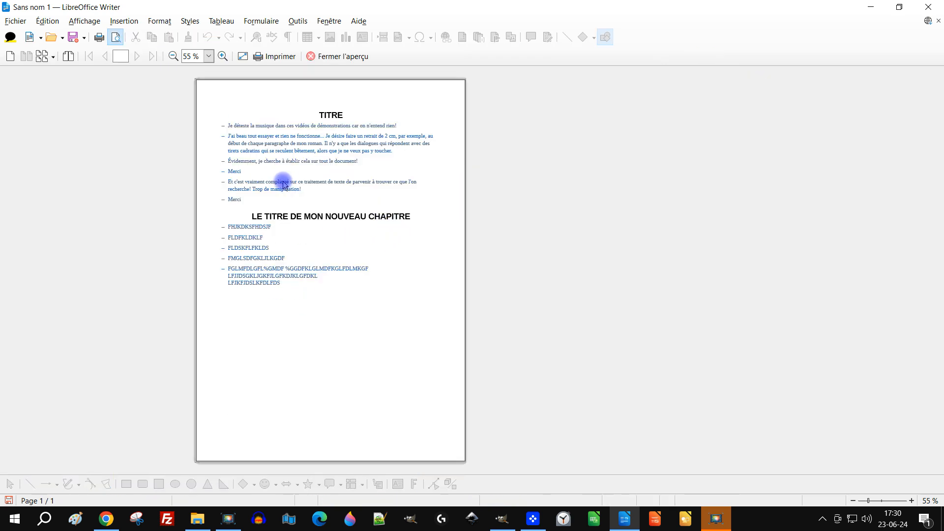
click(223, 56)
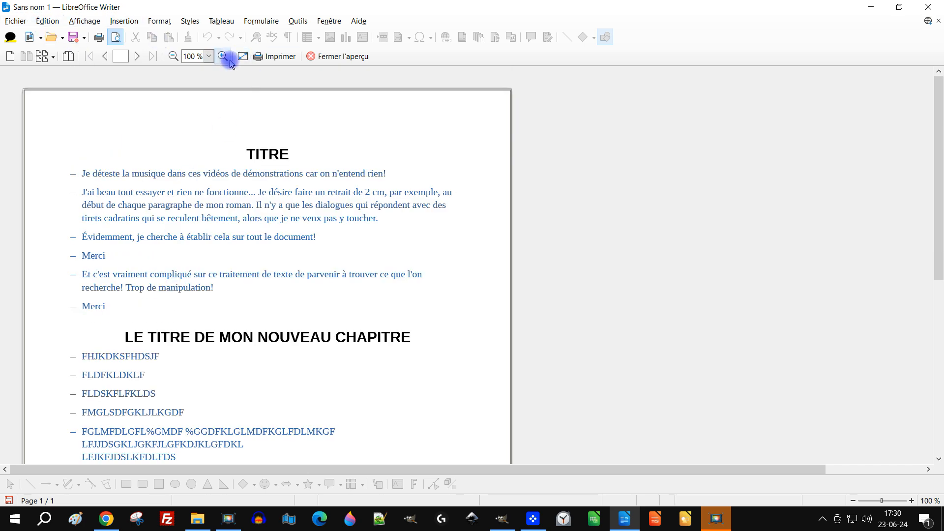
click(324, 56)
click(15, 21)
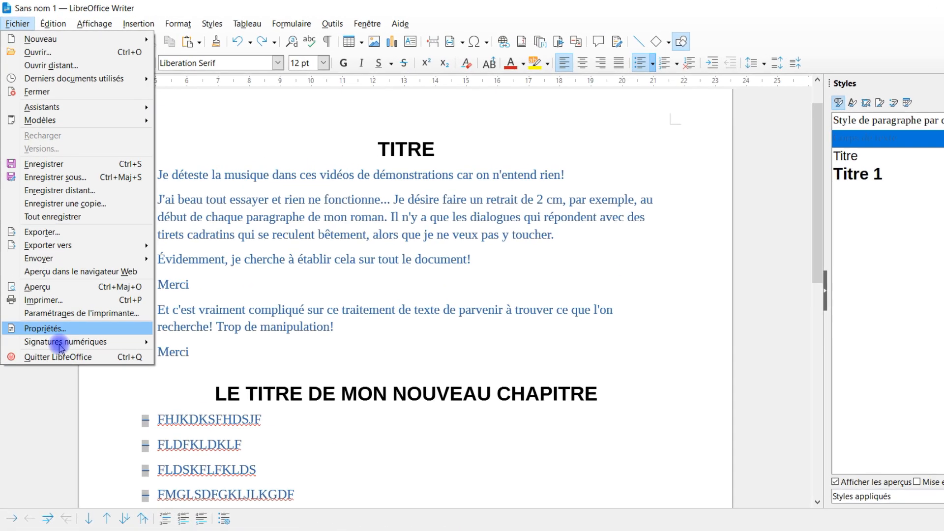
click(440, 264)
click(434, 286)
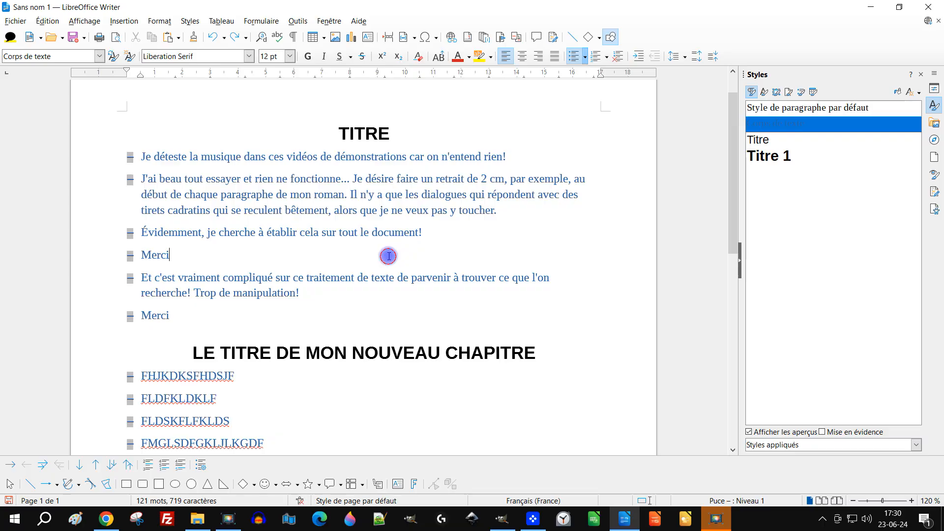